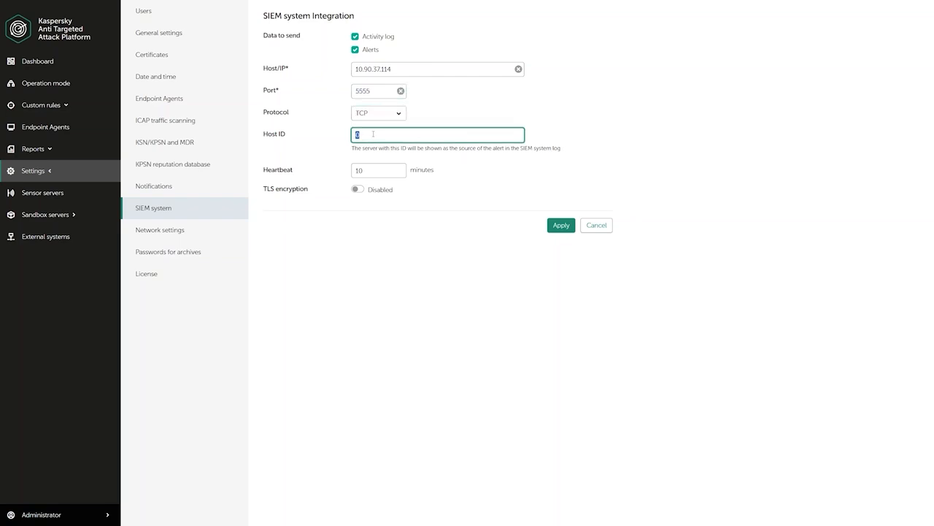
Set the SIEM host ID to KATA and apply the 10.90.37.114:5555 TCP integration
text(KATA)
click(385, 236)
click(560, 225)
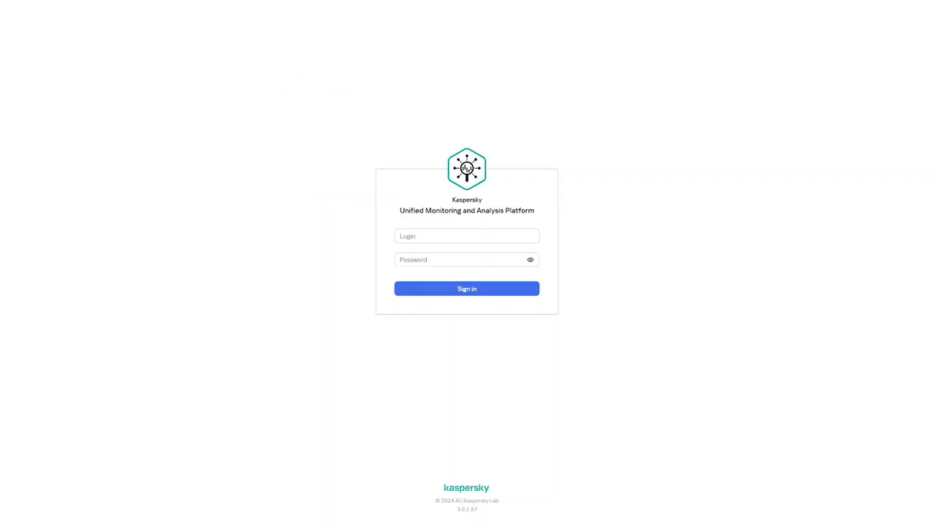
Sign in to KUMA as admin and open the Collectors list under Resources
click(505, 236)
text(admin)
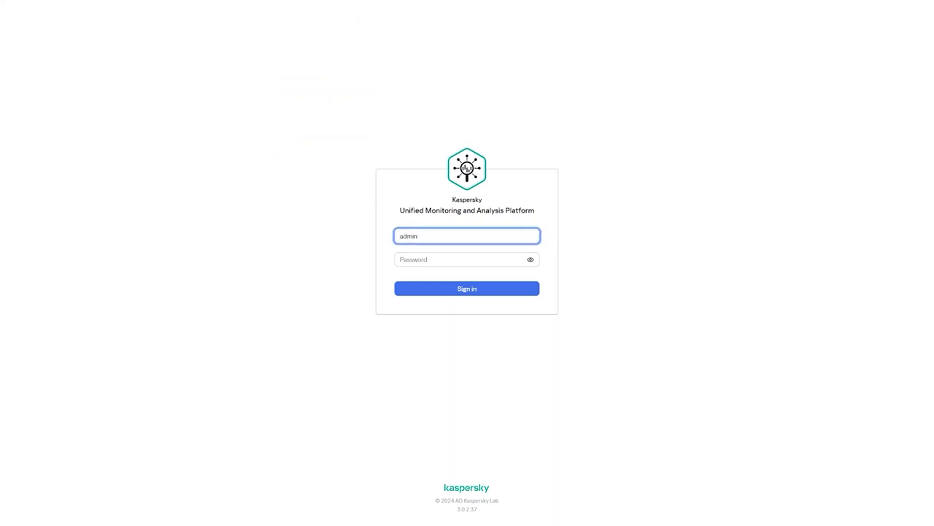
click(486, 259)
key(ctrl+v)
click(474, 290)
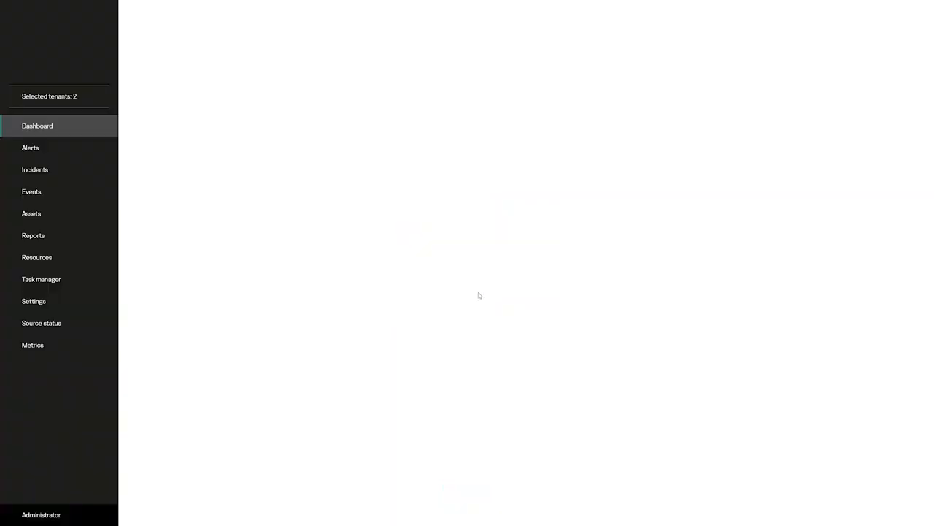
click(81, 266)
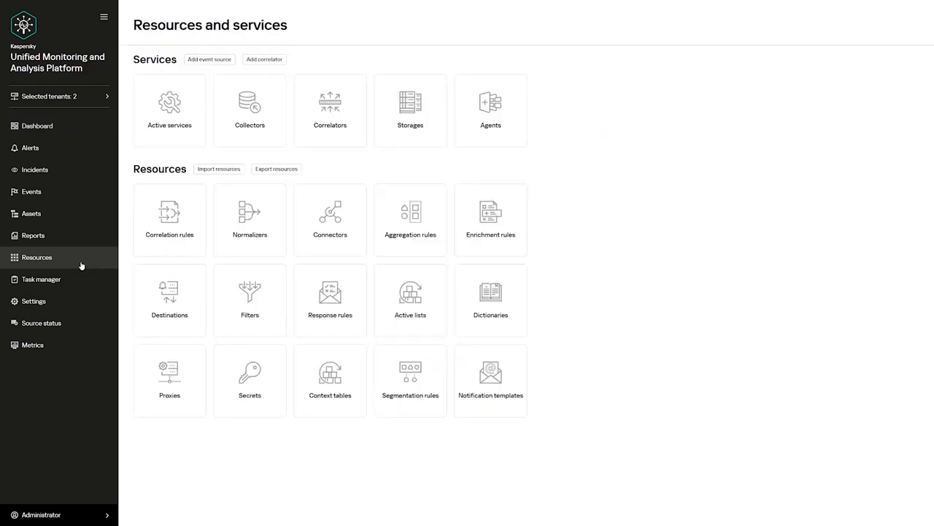
click(246, 140)
Start a new collector and name it KATA Alerts
click(305, 74)
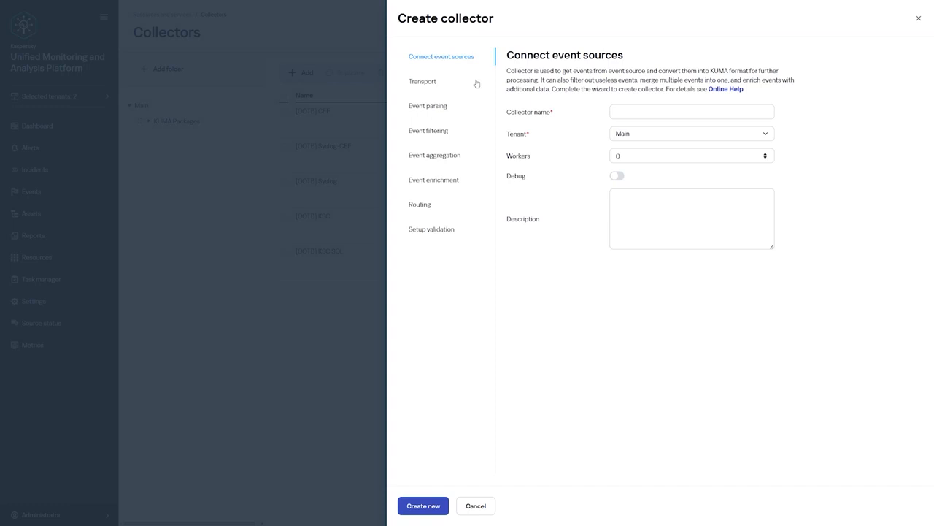
click(632, 115)
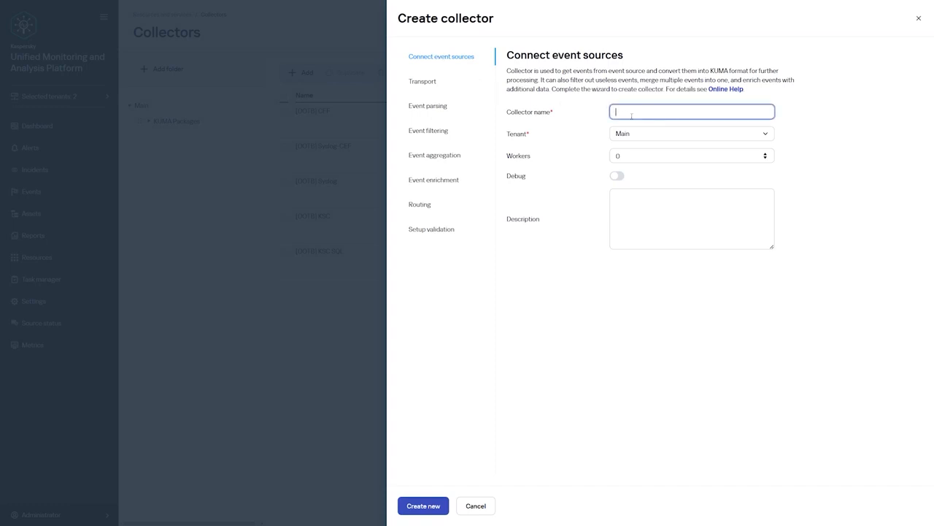
text(KATA Alerts)
click(615, 358)
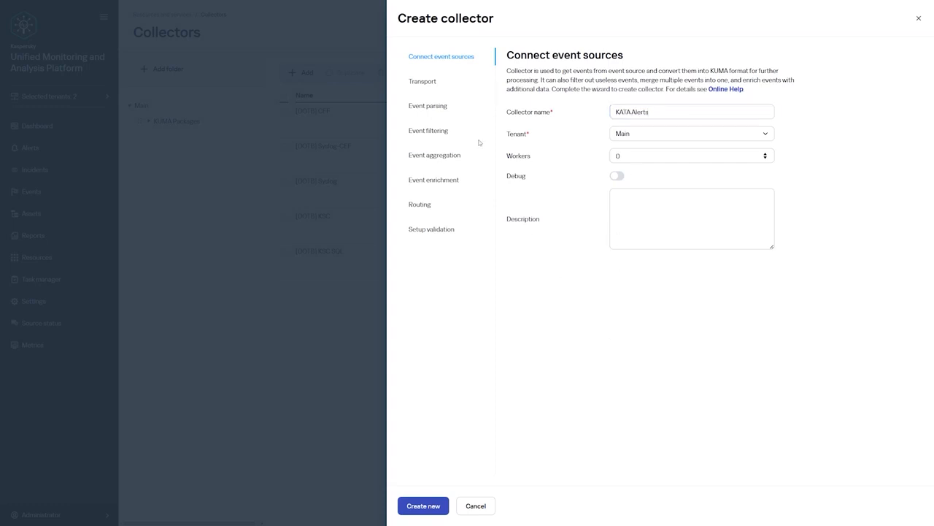
Set the collector transport to tcp with URL :5555
click(423, 82)
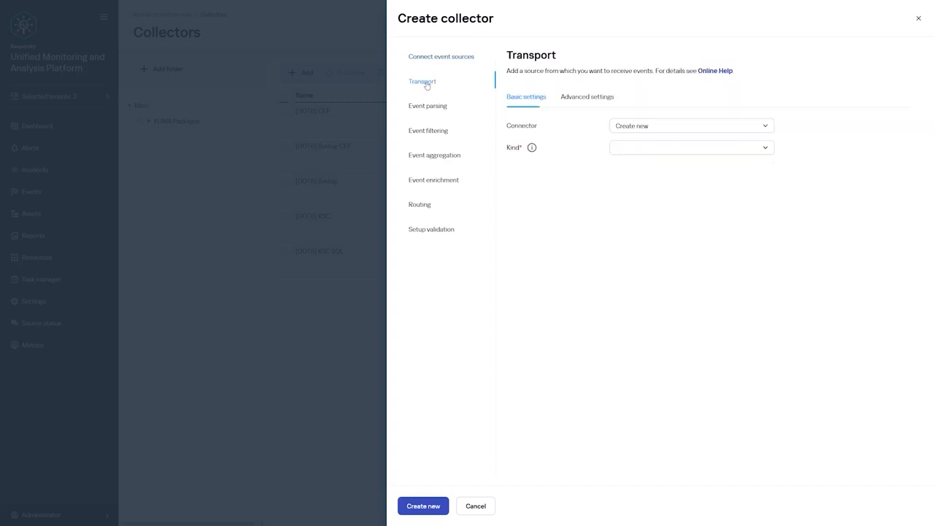
click(626, 148)
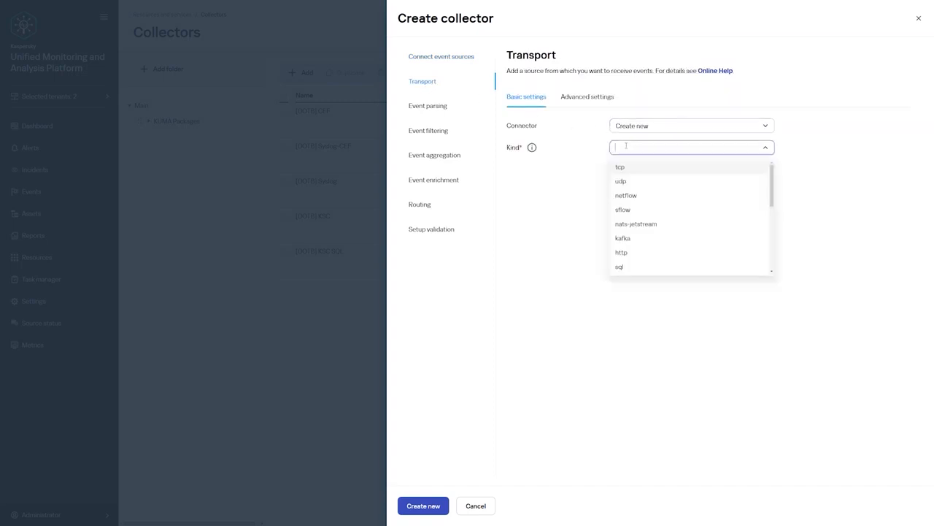
click(632, 165)
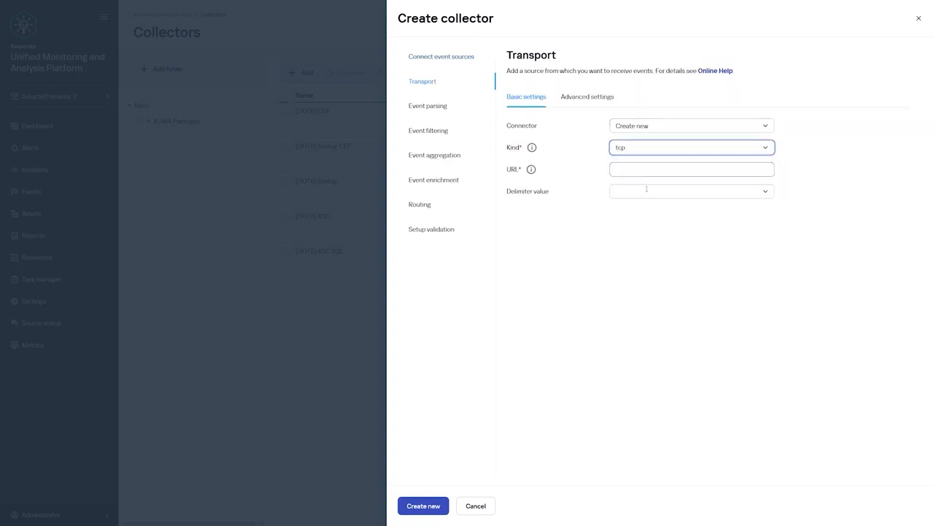
click(644, 172)
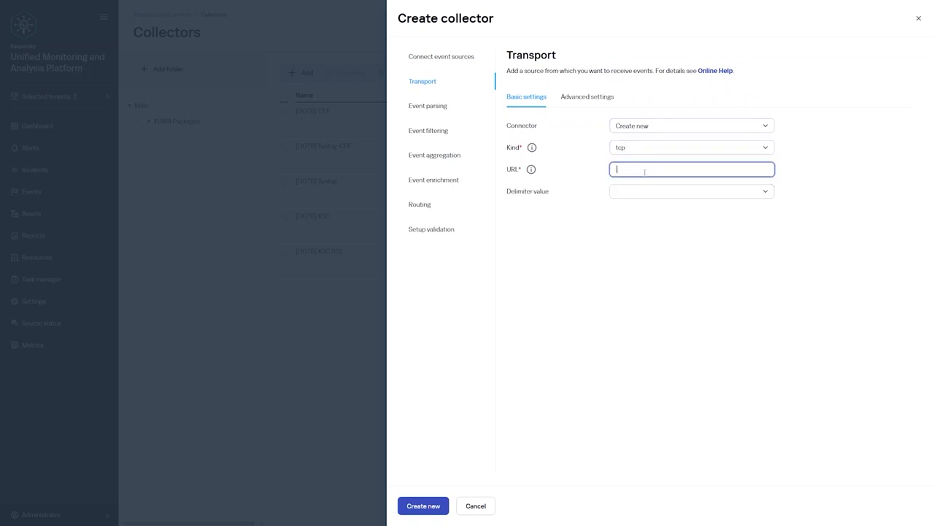
text(:5555)
click(661, 260)
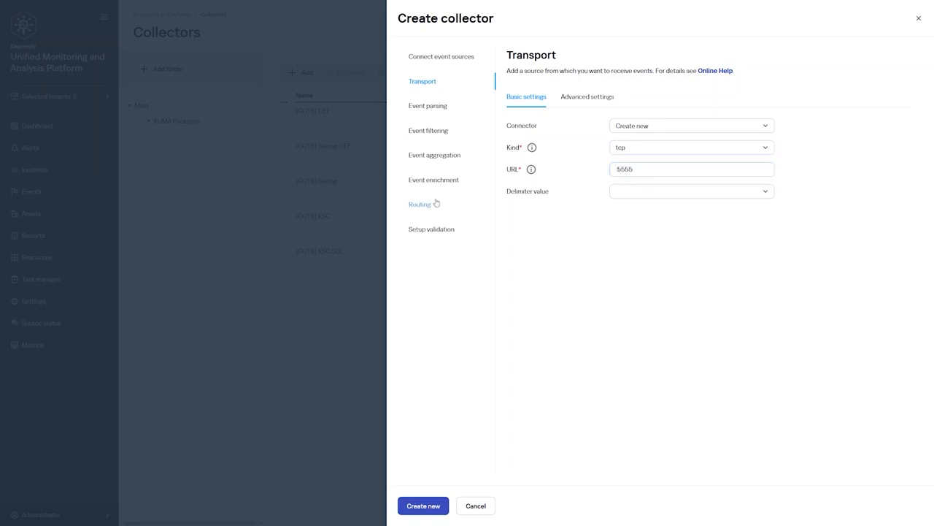
Add the [OOTB] KATA normalizer for event parsing
click(429, 105)
click(544, 161)
click(581, 89)
text(kat)
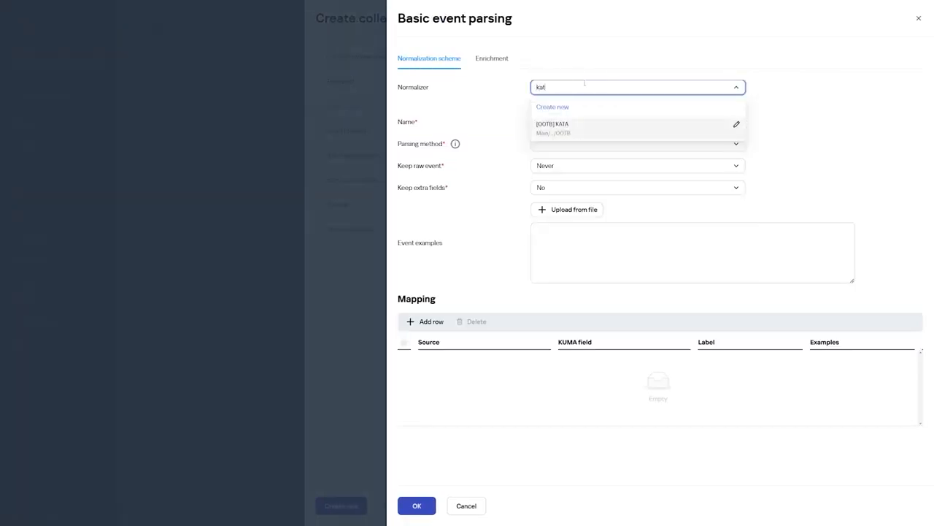
click(578, 126)
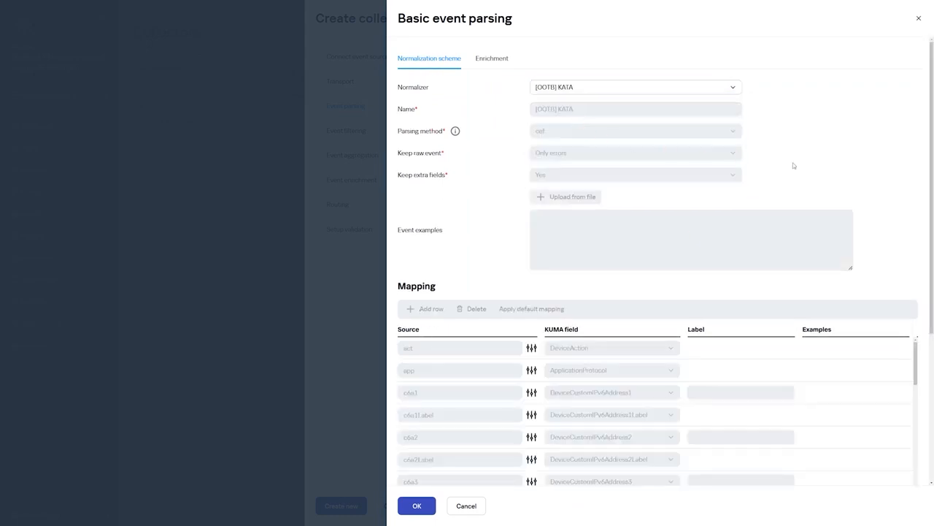
click(431, 509)
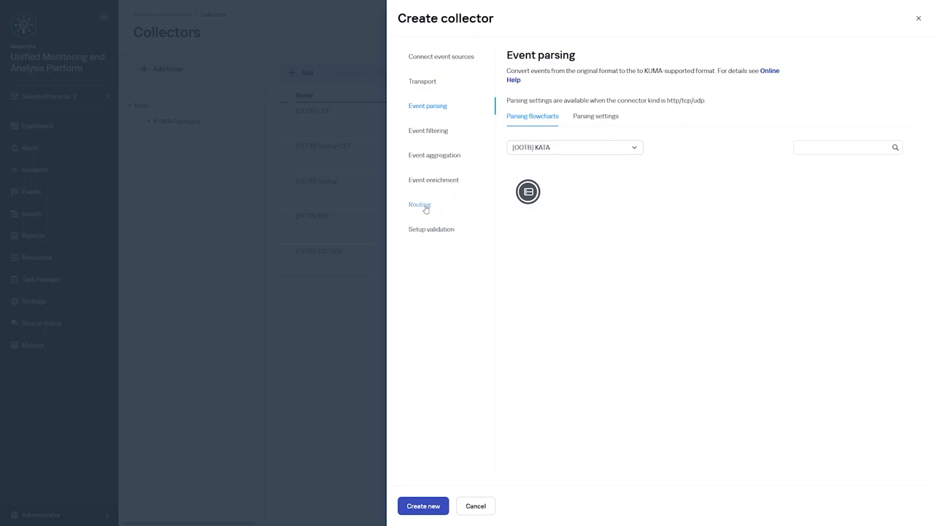
Add the [OOTB] Correlator as a routing destination
click(422, 206)
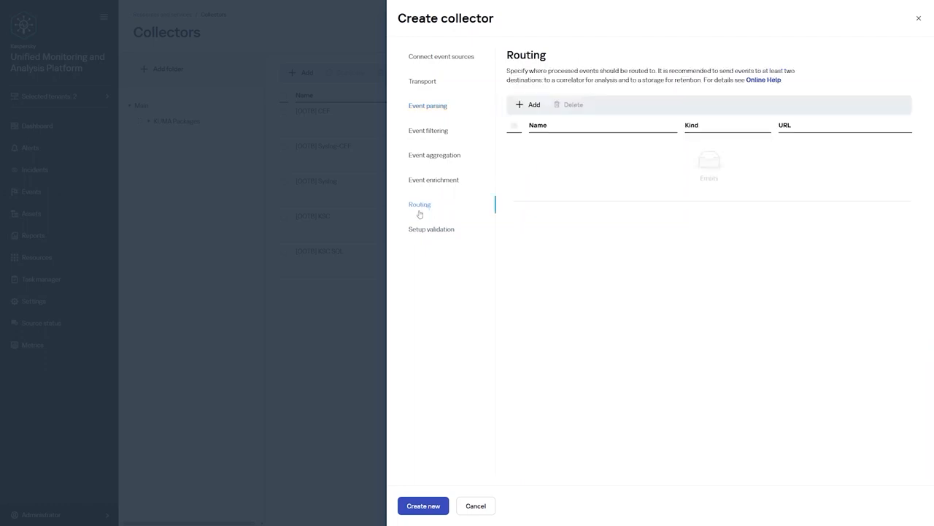
click(532, 108)
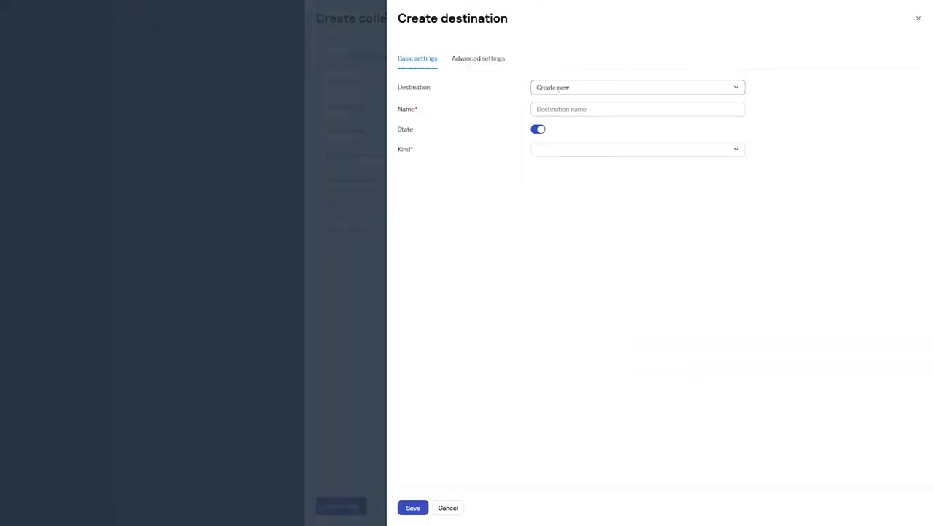
click(559, 88)
click(559, 126)
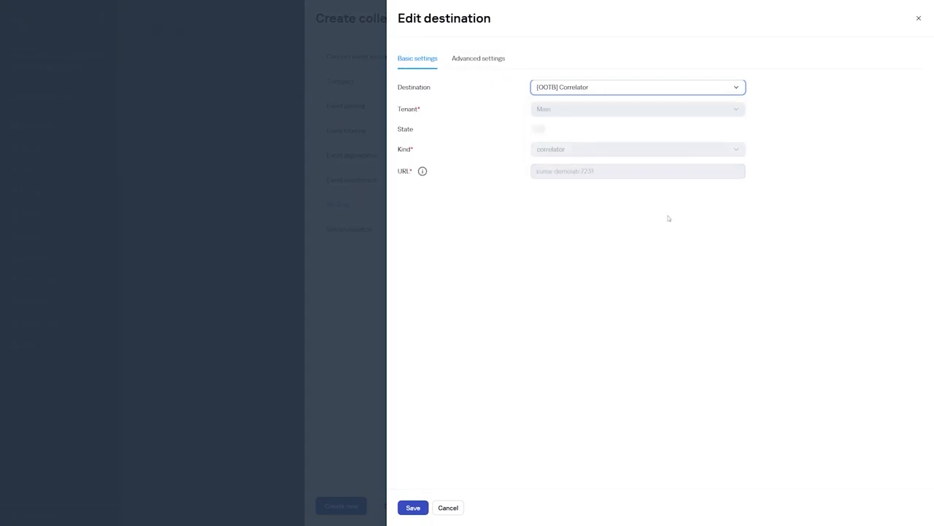
click(414, 507)
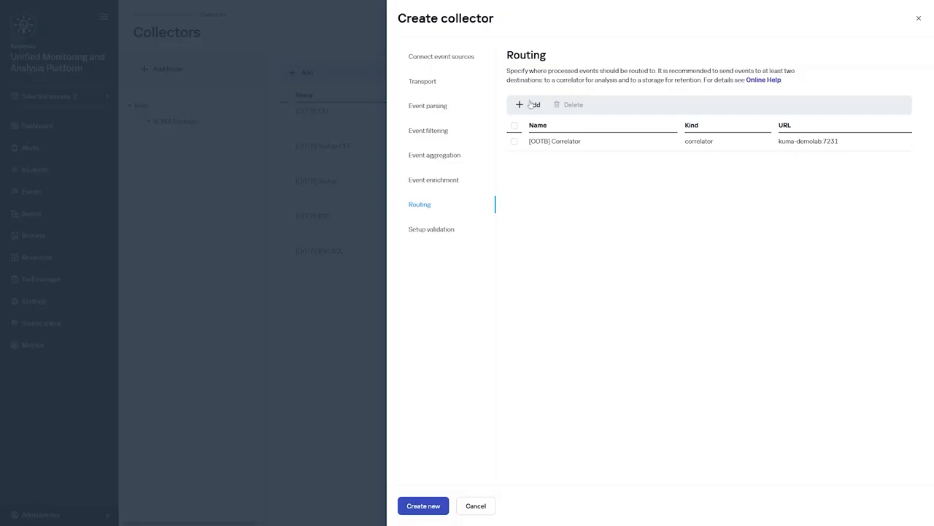
Add the [OOTB] Storage destination, then create and save the collector service
click(530, 104)
click(559, 91)
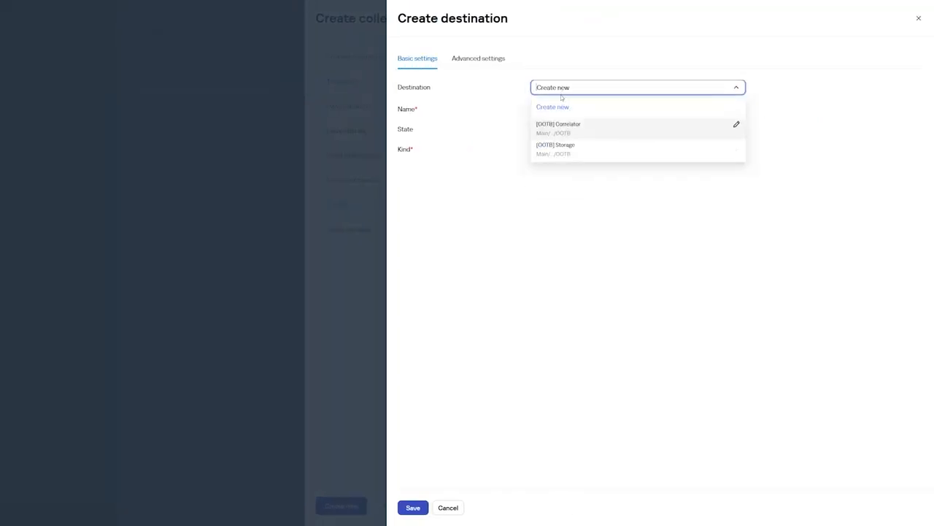
click(561, 149)
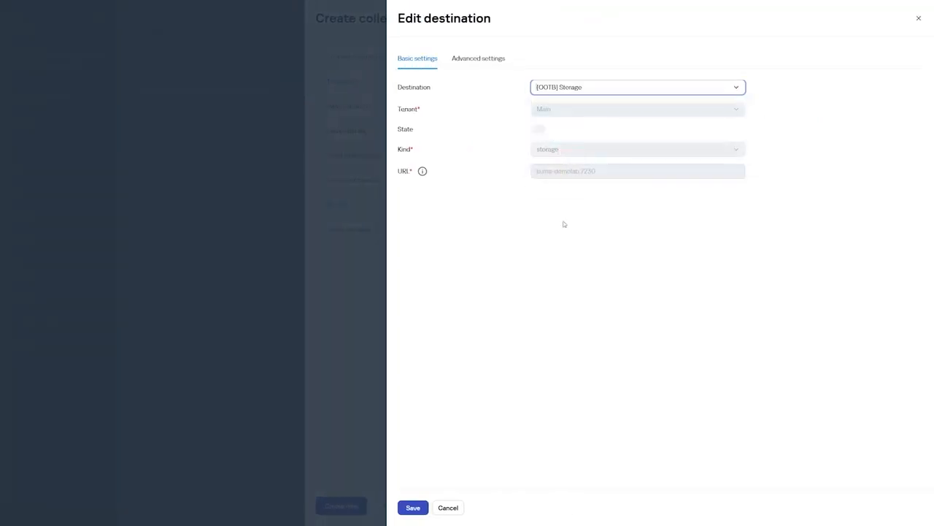
click(413, 507)
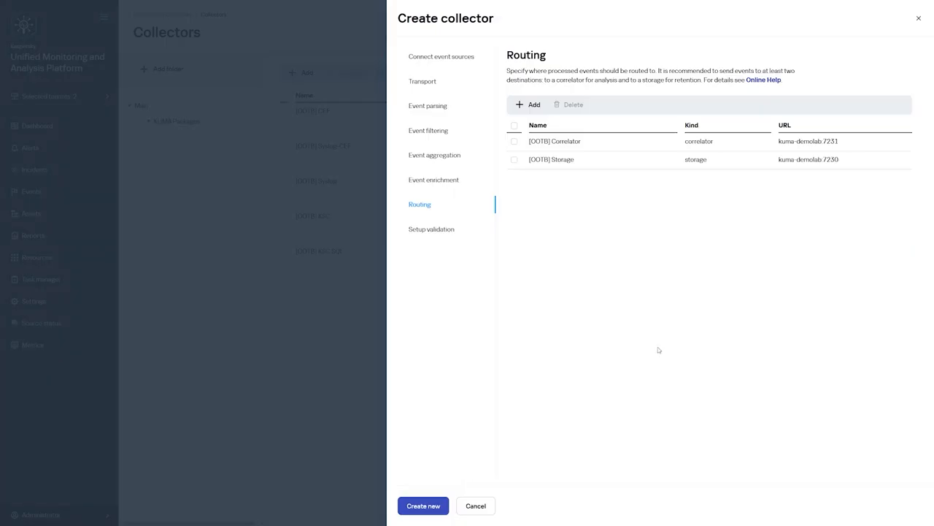
click(453, 236)
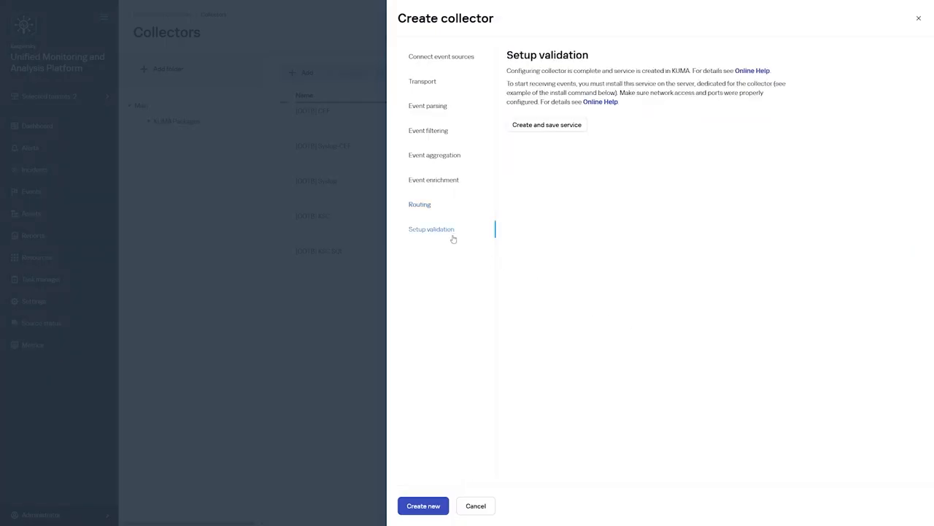
click(547, 125)
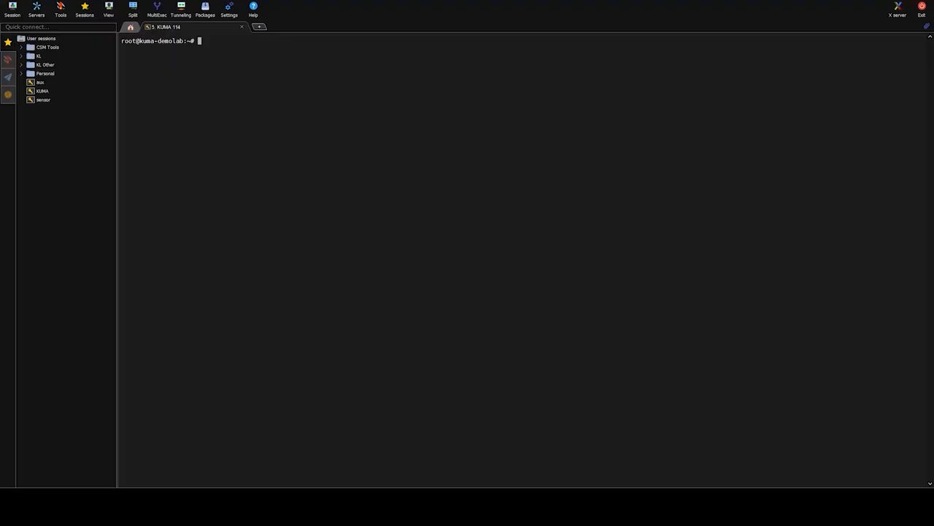
Paste and run the kuma collector --install command in the kuma-demolab SSH terminal
right_click(455, 165)
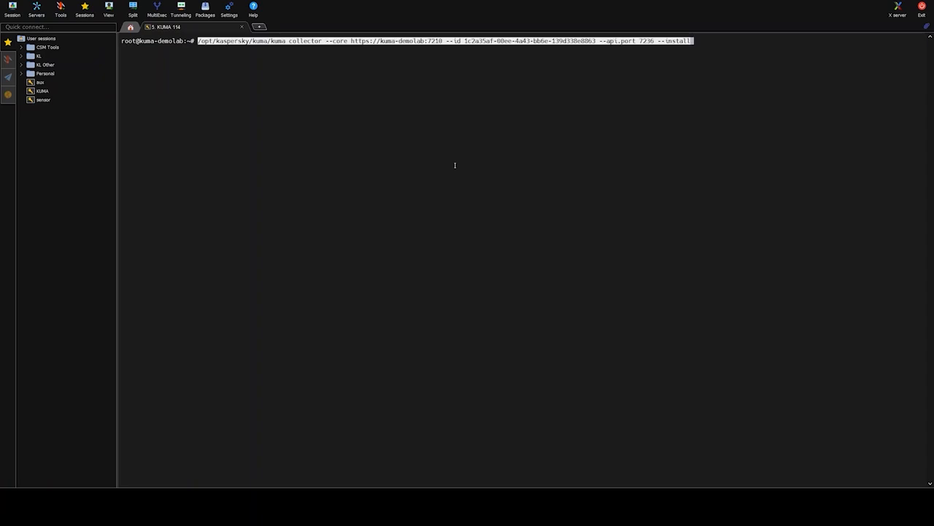
key(Right)
key(Return)
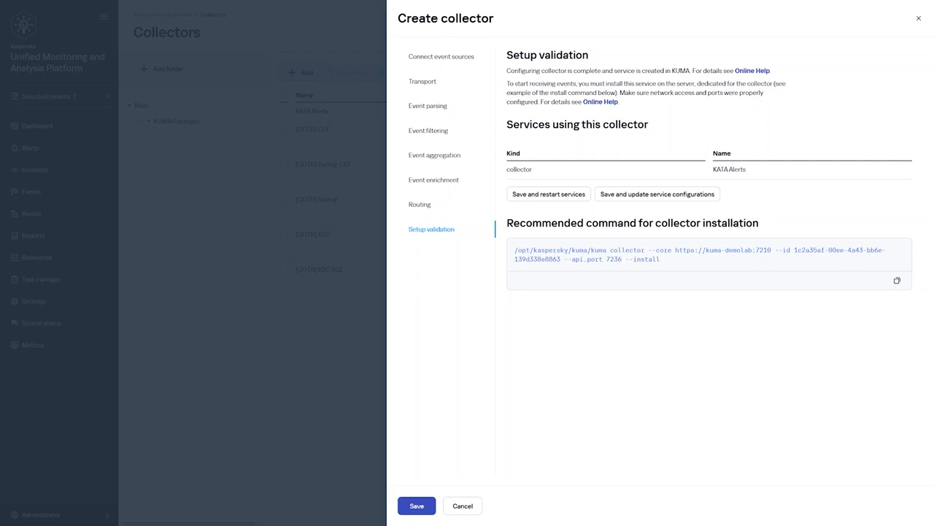
Save the collector, then view KATA Alerts events from Active services with 5-second refresh
click(421, 505)
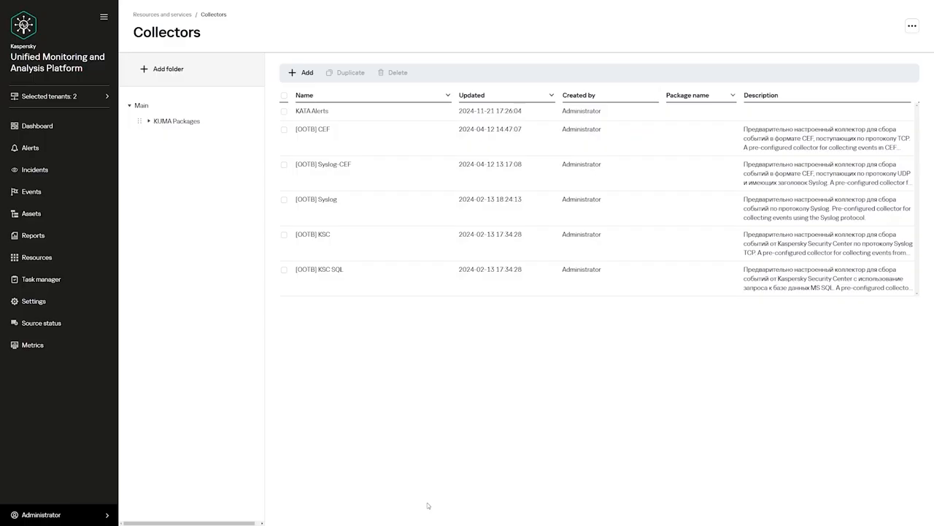
click(65, 256)
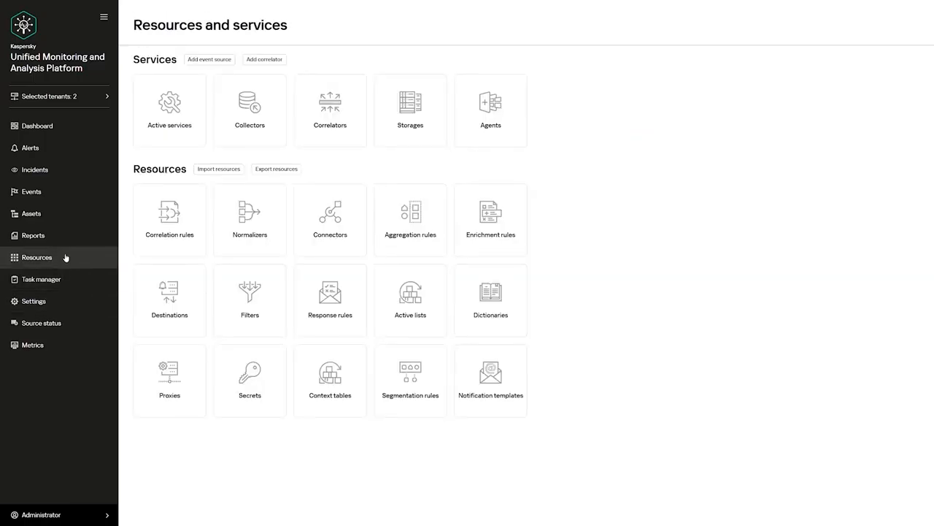
click(171, 133)
click(138, 116)
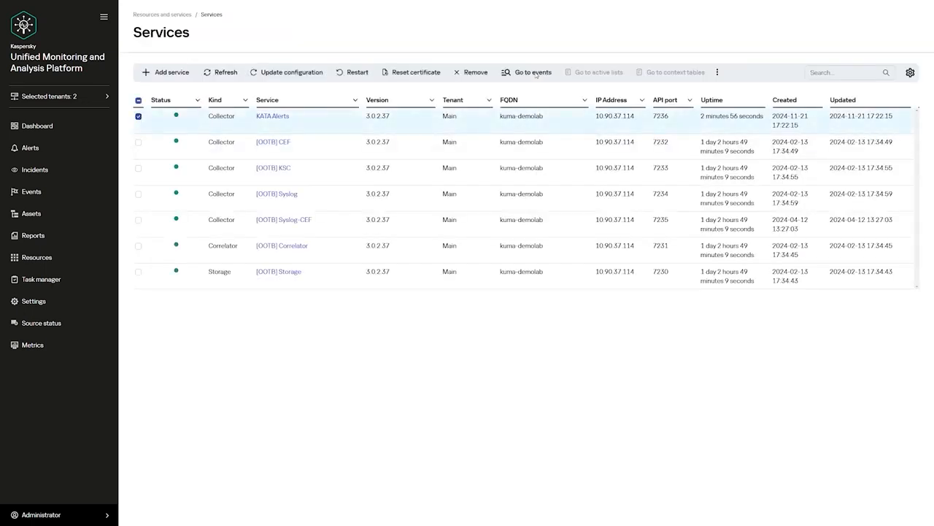
click(533, 73)
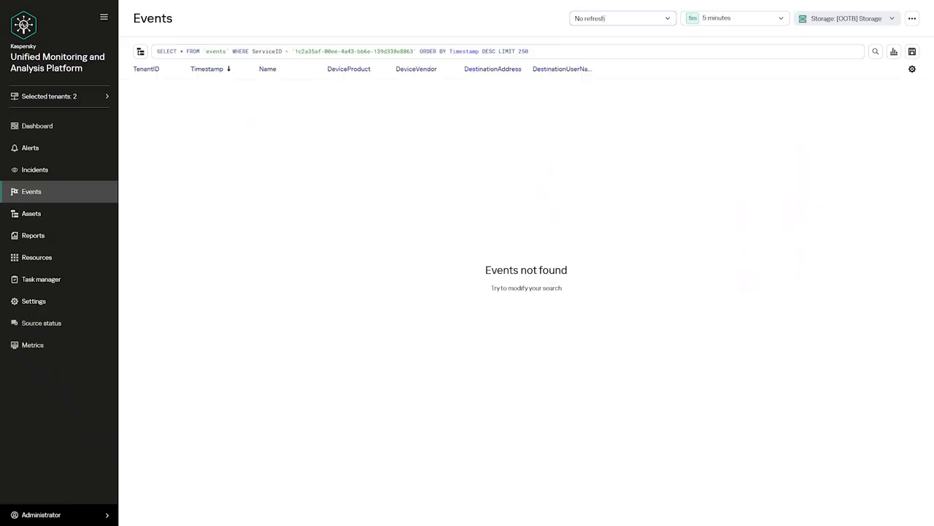
click(606, 21)
click(590, 49)
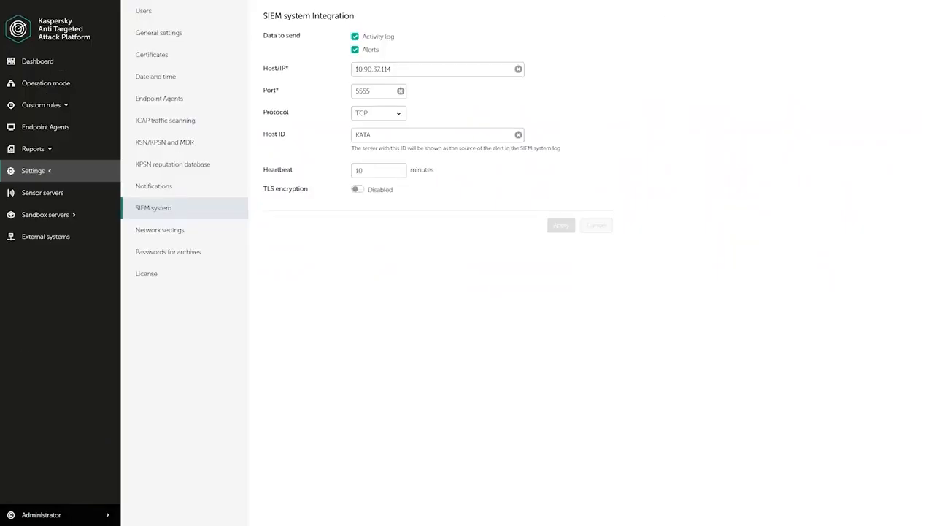
Log out of KATA and sign back in as local administrator Administrator
click(84, 516)
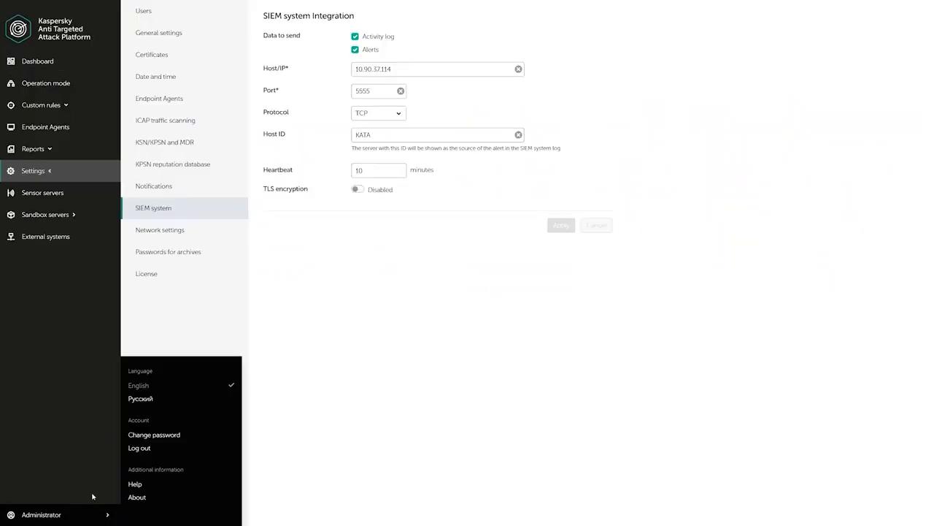
click(137, 453)
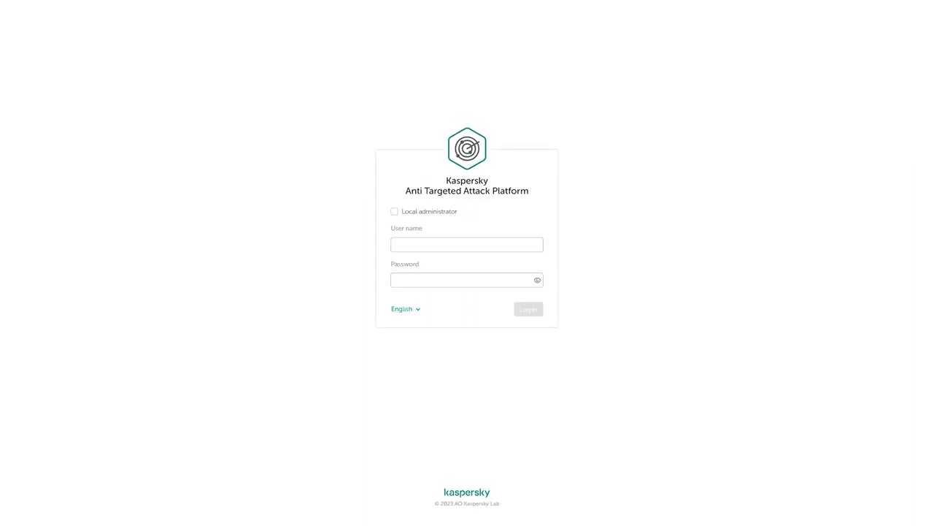
click(394, 211)
click(432, 242)
text(Administrator)
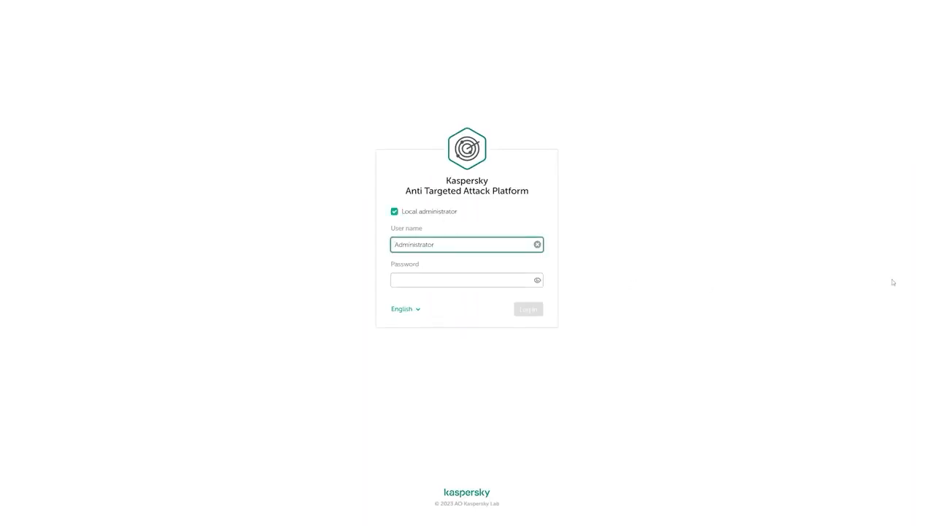
key(Tab)
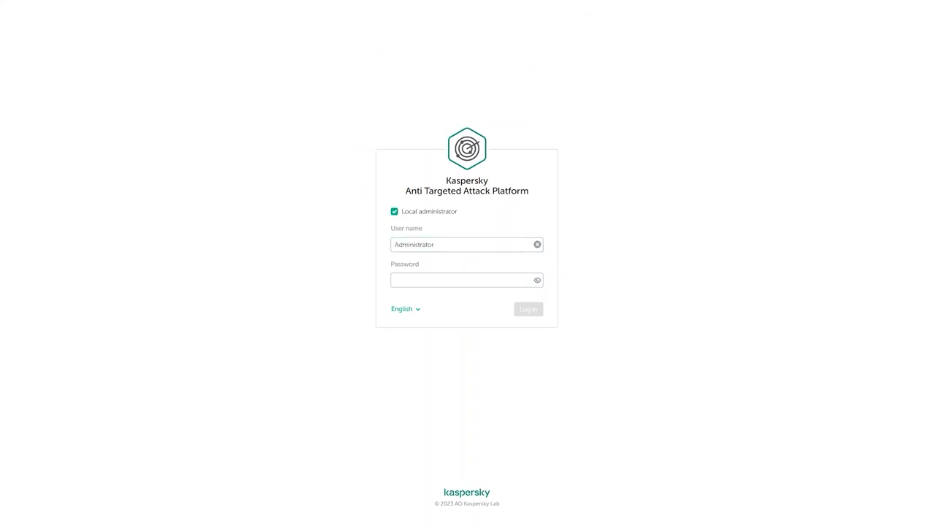
click(475, 279)
key(ctrl+v)
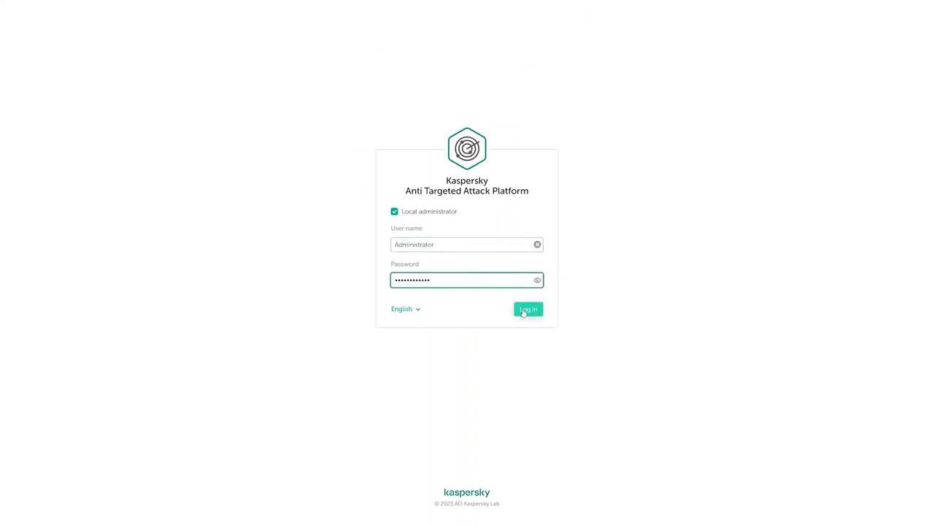
click(527, 310)
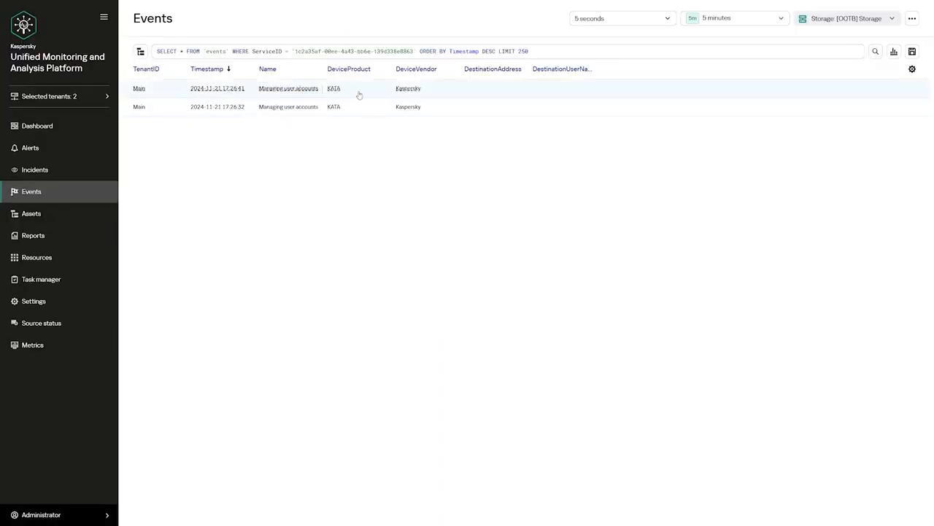
Review the details of the newer and older KATA 'Managing user accounts' events
click(359, 95)
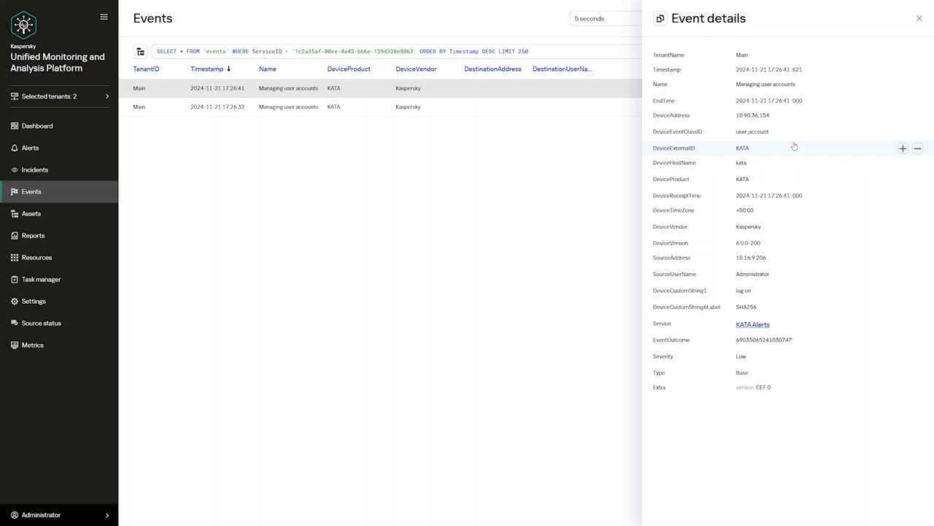
click(475, 227)
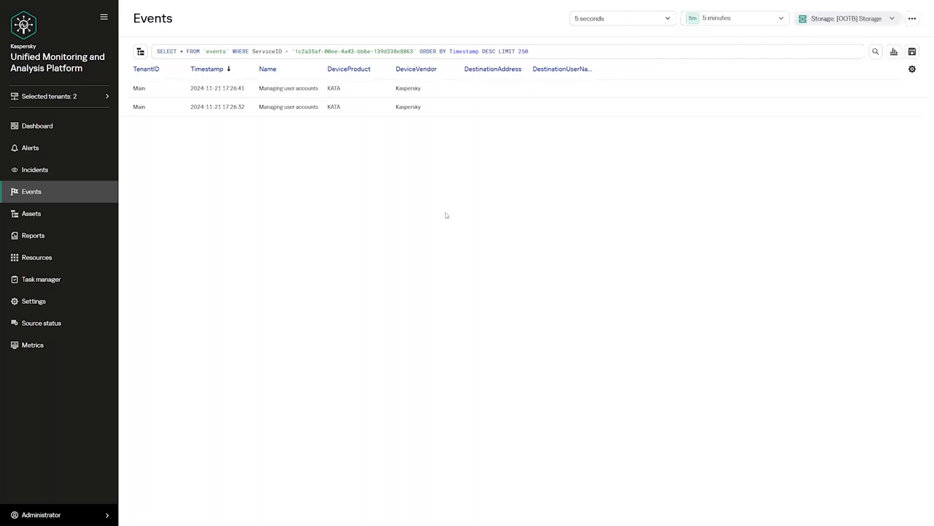
click(367, 114)
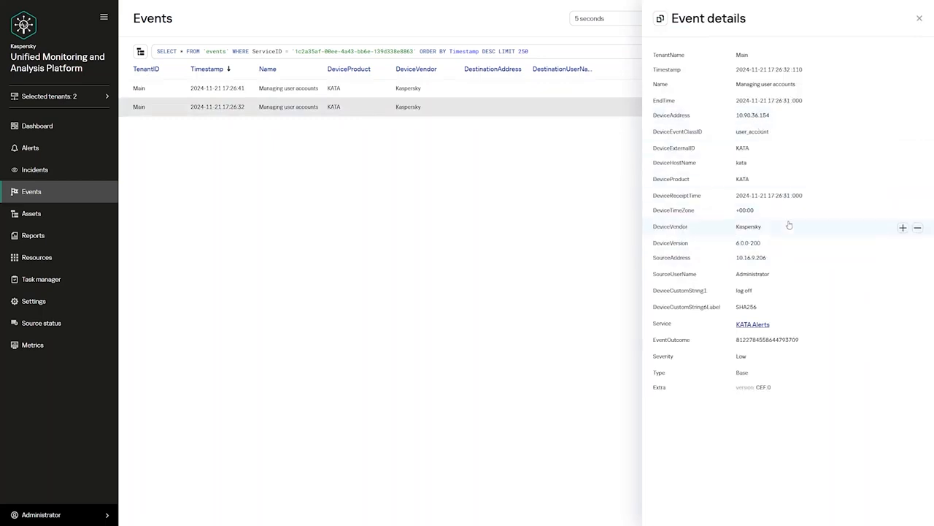
click(560, 327)
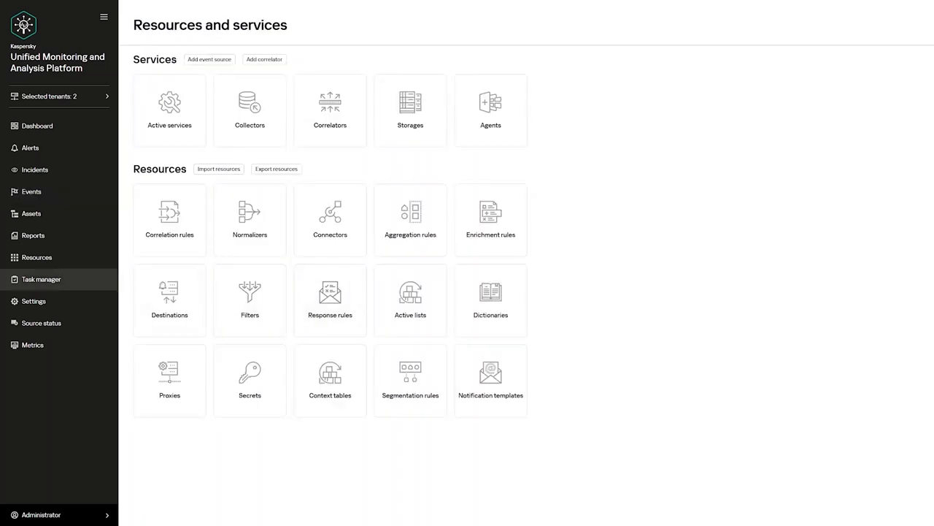
Start a new secret named KEDR&API of kind kata/edr
click(242, 382)
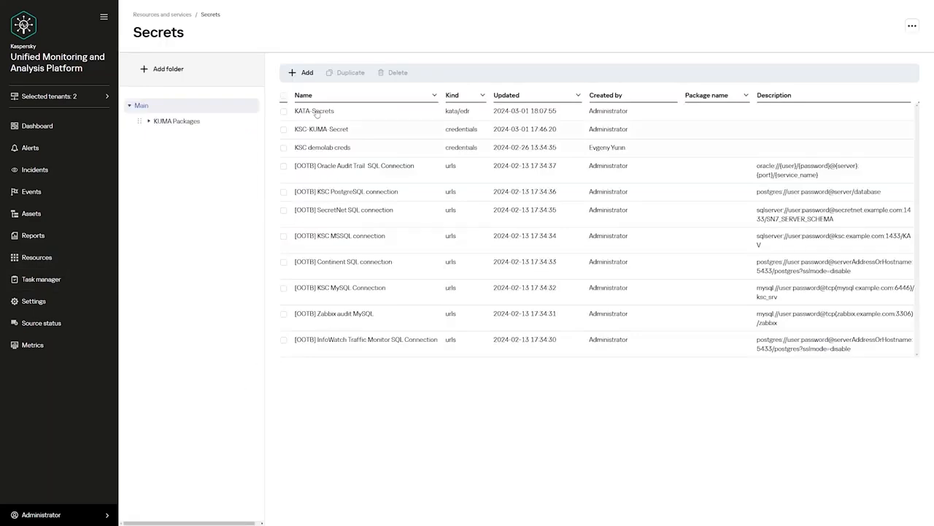
click(303, 73)
click(737, 52)
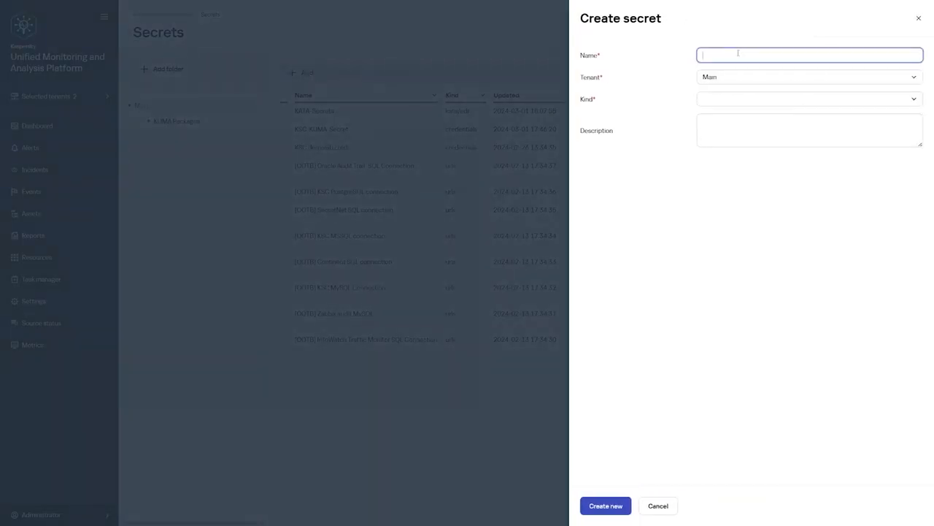
text(KEDR&API)
click(735, 101)
text(ed)
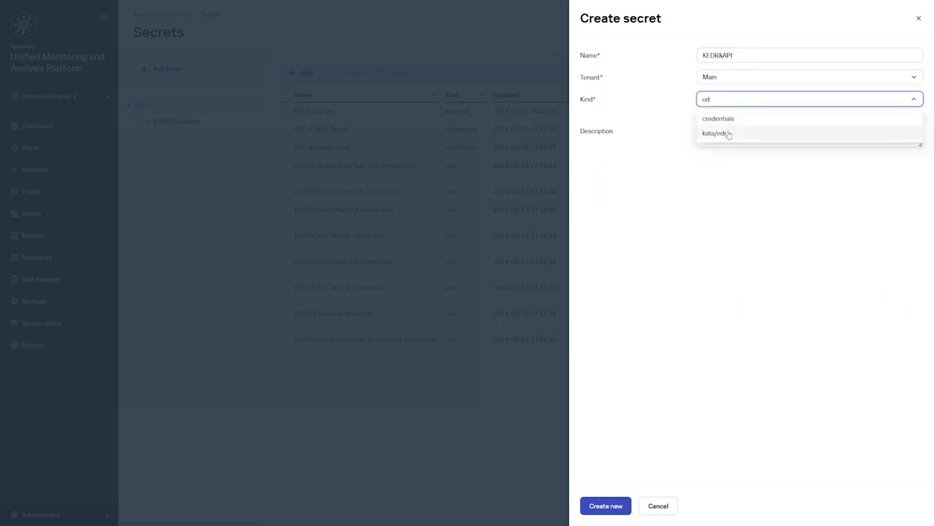
click(728, 134)
Generate and download a certificate and private key, checking cert.pem and key.pem
click(744, 205)
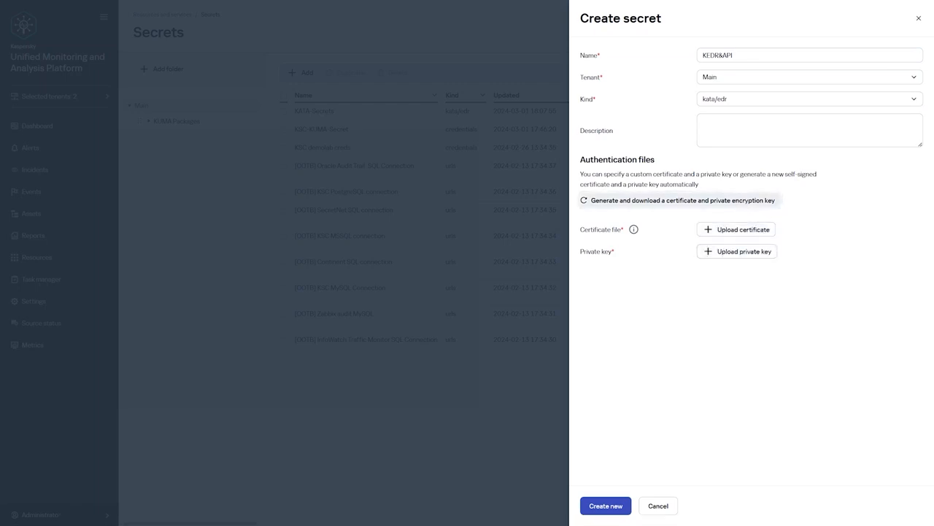
key(alt+Tab)
click(74, 112)
double_click(67, 104)
click(67, 106)
click(64, 114)
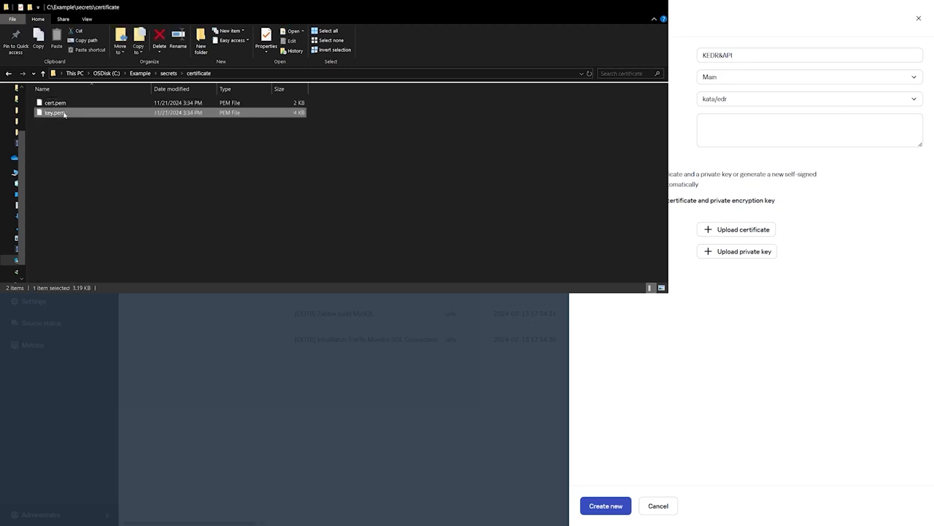
click(198, 169)
key(alt+Tab)
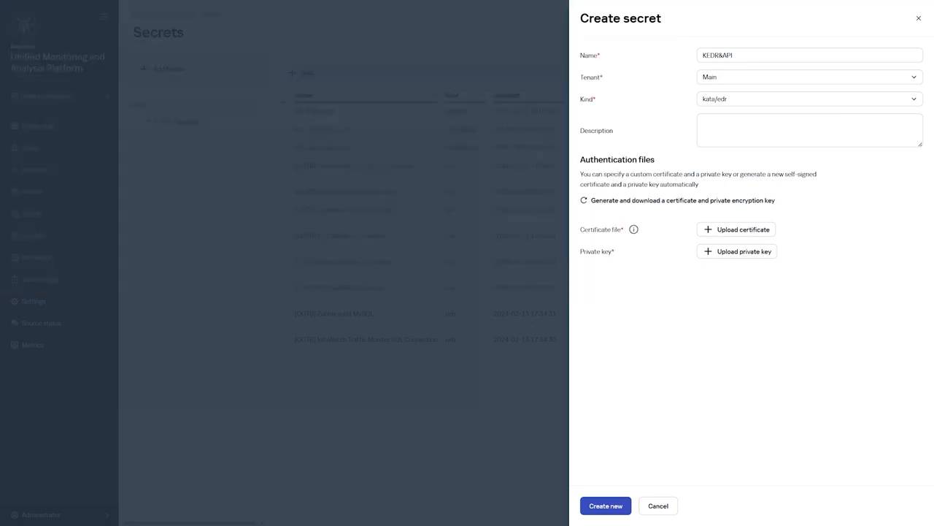
Upload cert.pem as the certificate and key.pem as the private key, and save the secret
click(747, 235)
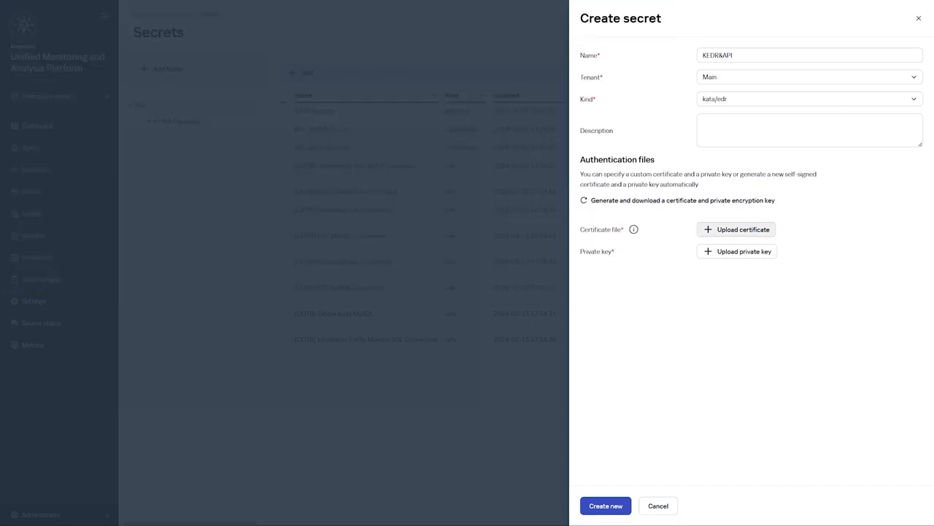
double_click(190, 70)
click(759, 237)
double_click(191, 81)
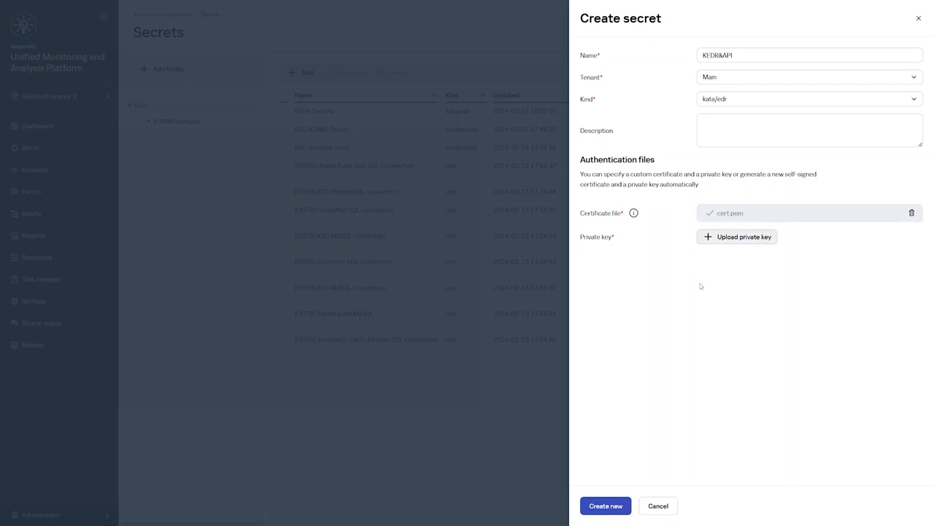
click(605, 505)
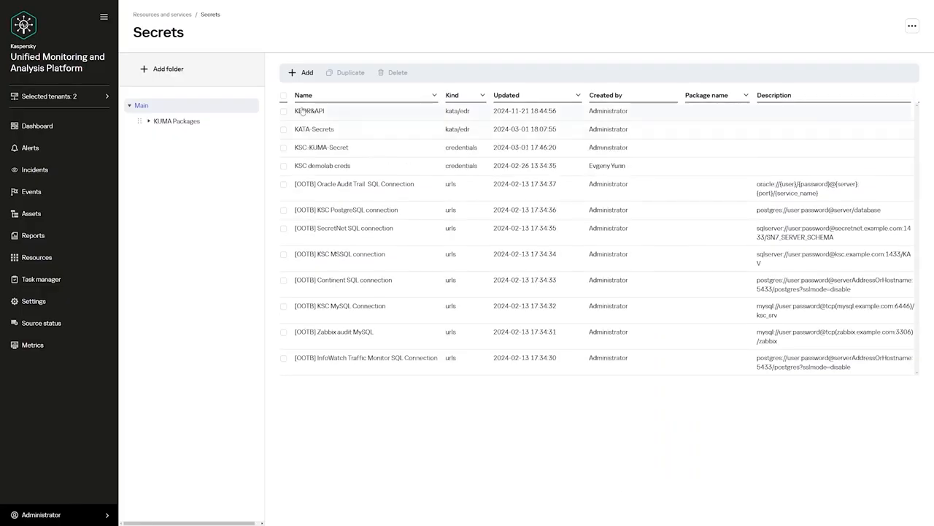
click(66, 264)
Start a new collector named KEDR&API
click(240, 137)
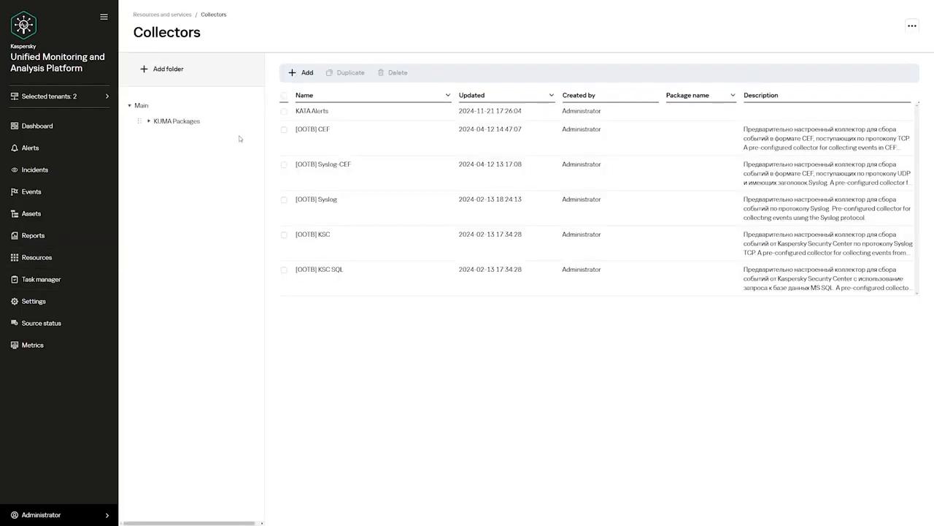
click(303, 73)
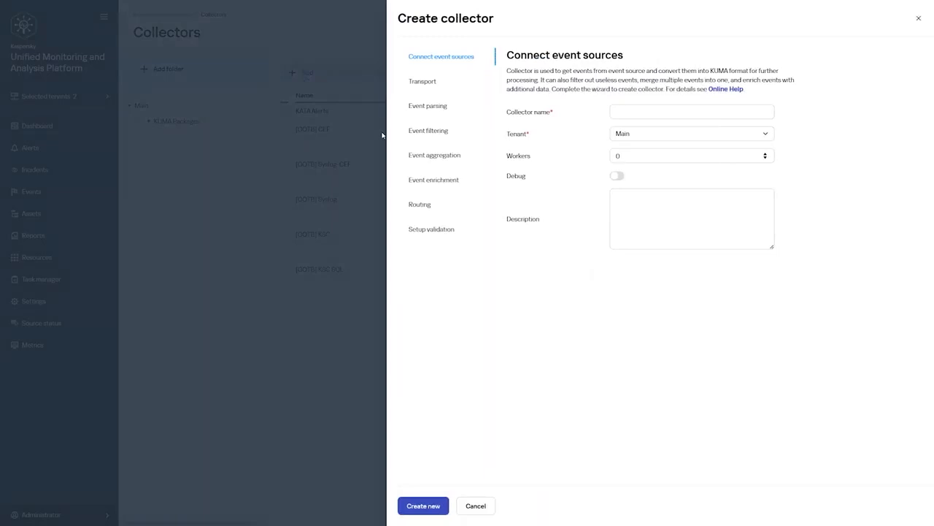
click(620, 113)
text(KEDR&API)
click(649, 309)
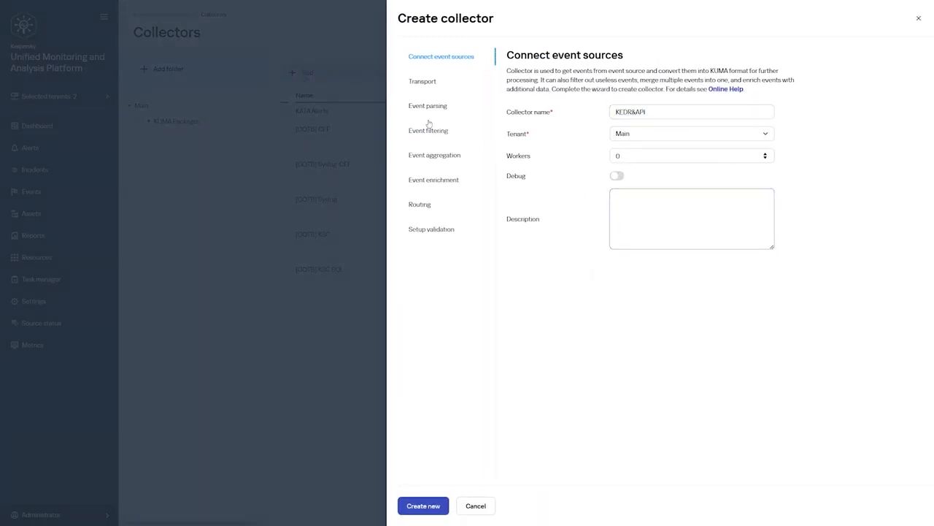
Set the collector's transport kind to kata/edr
click(420, 82)
click(616, 146)
text(ed)
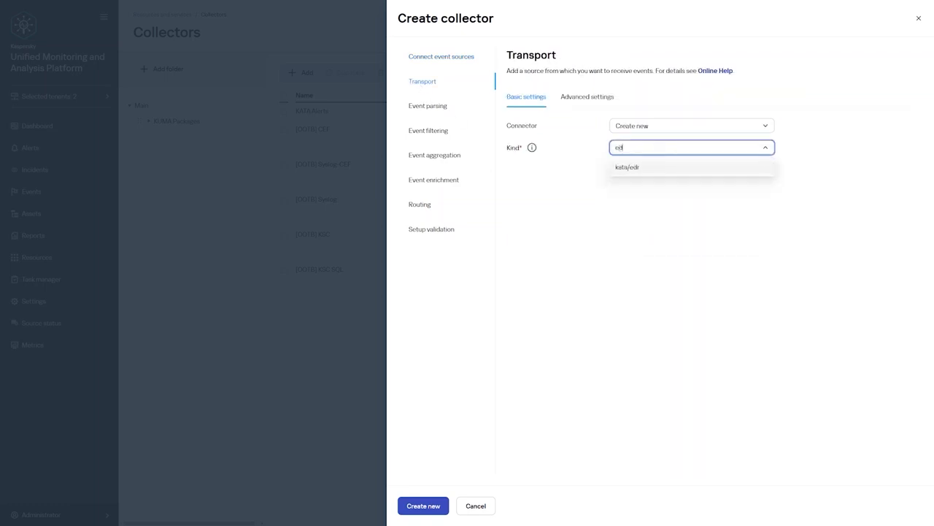
click(630, 168)
click(717, 368)
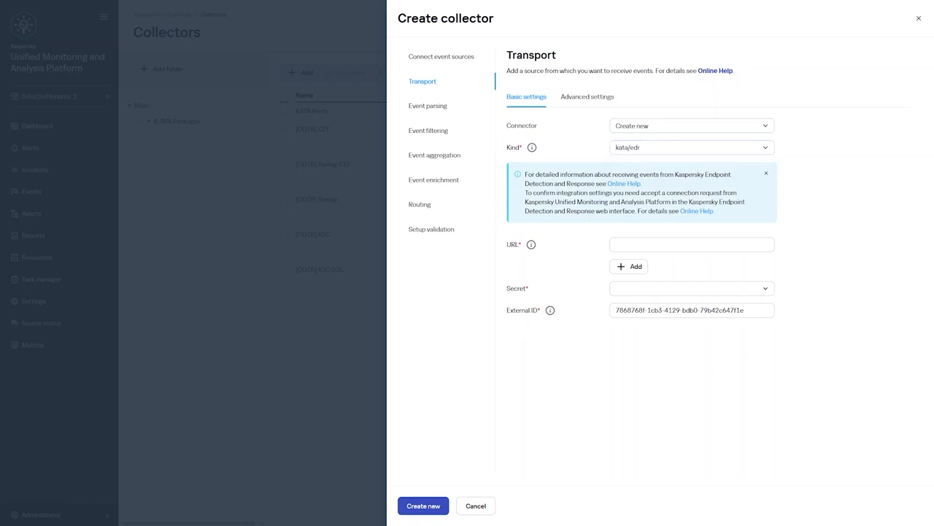
Point the transport at 10.90.36.154:443 using the KEDR&API secret
click(695, 245)
text(10.90.36.154:443)
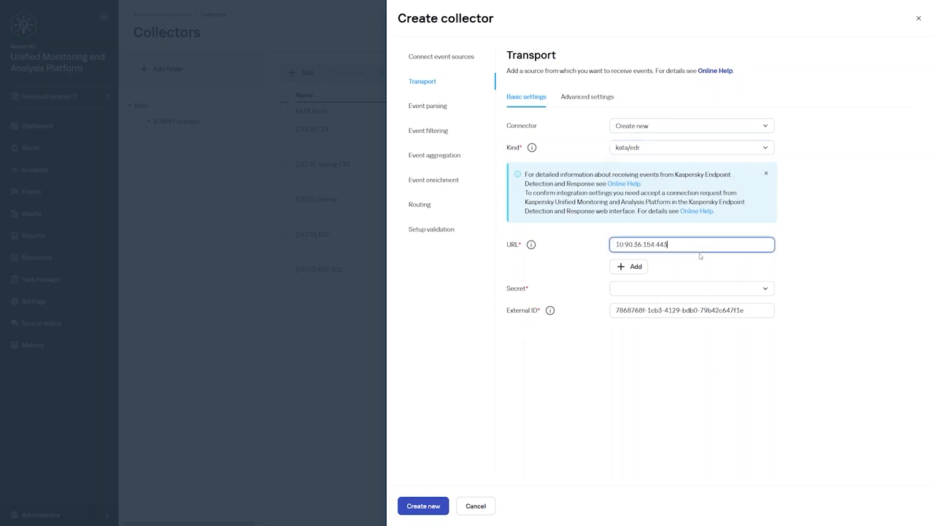
click(693, 387)
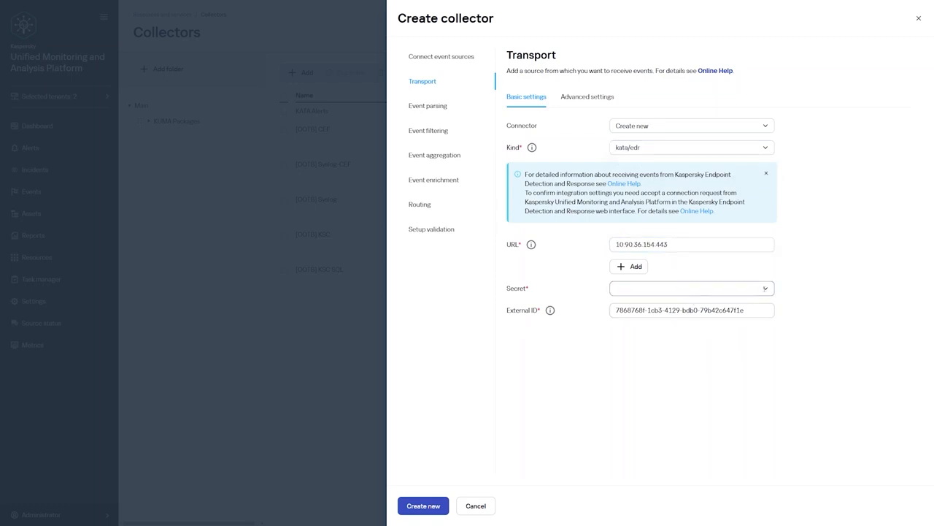
click(711, 289)
click(707, 326)
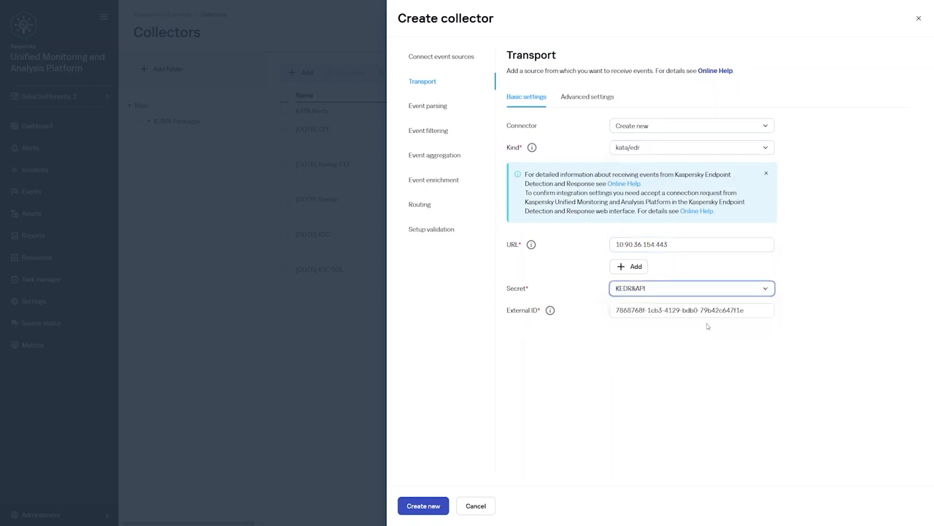
click(711, 367)
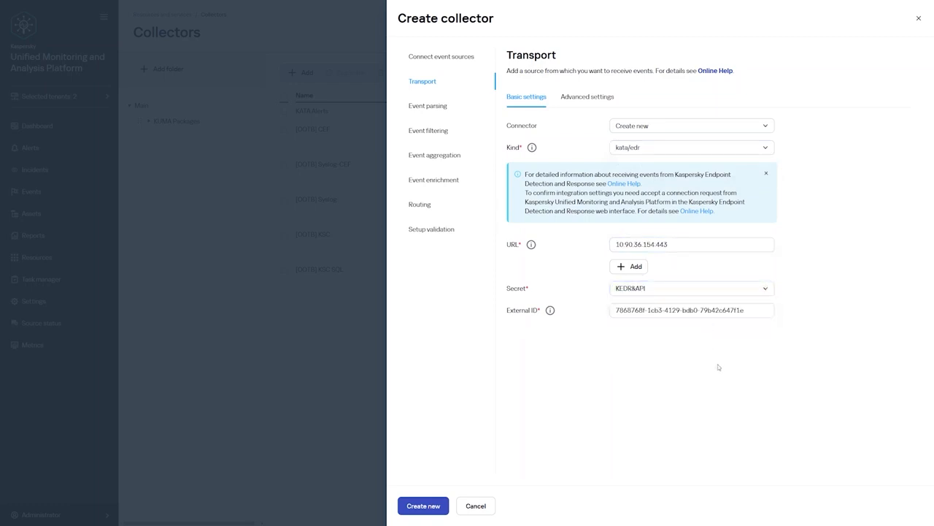
click(440, 108)
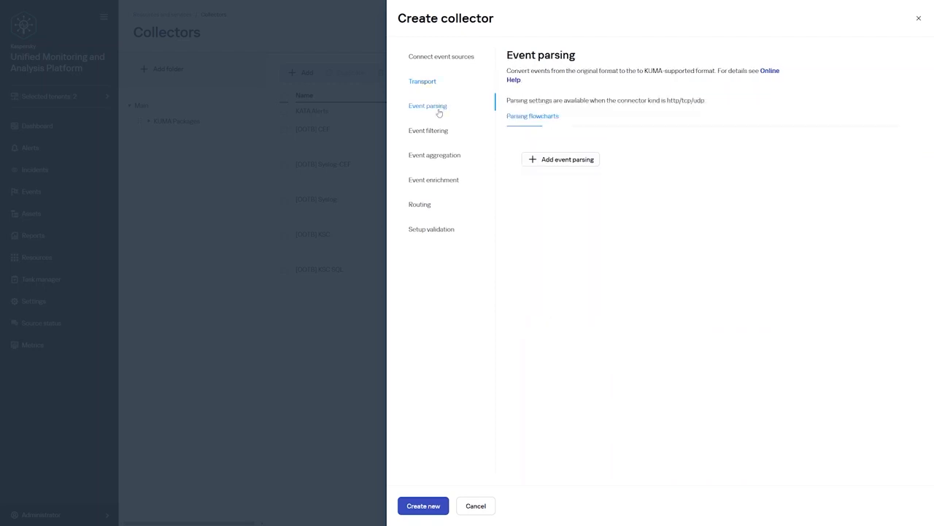
Add an event parsing that uses the [OOTB] KEDR telemetry normalizer, then go to Routing
click(561, 163)
click(583, 120)
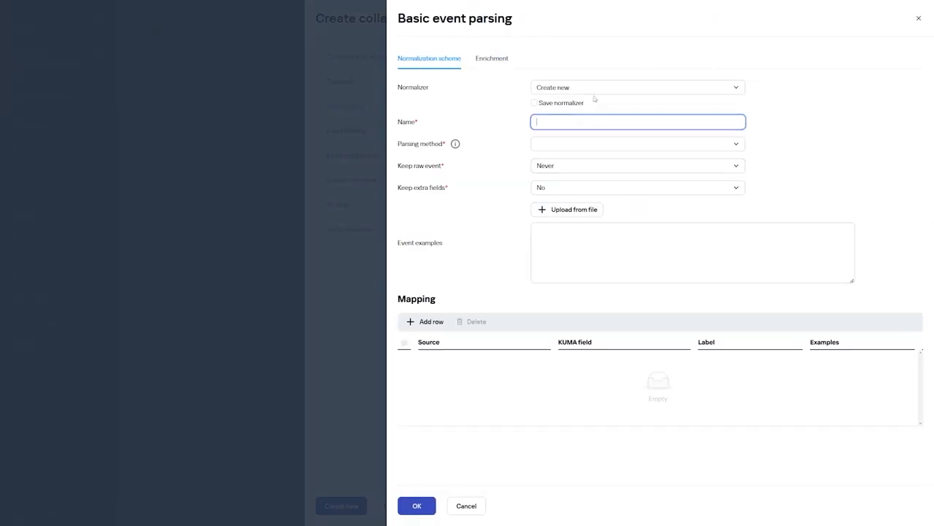
click(594, 88)
text(KED)
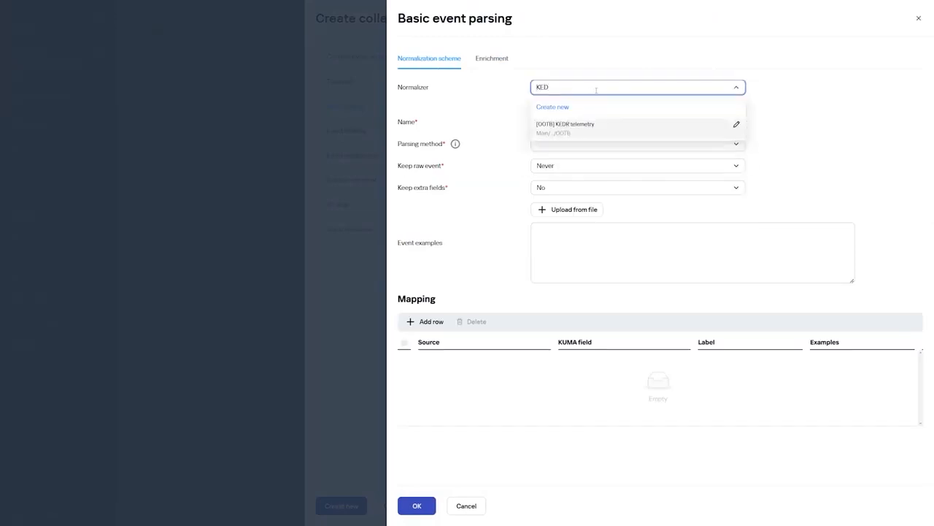
click(594, 130)
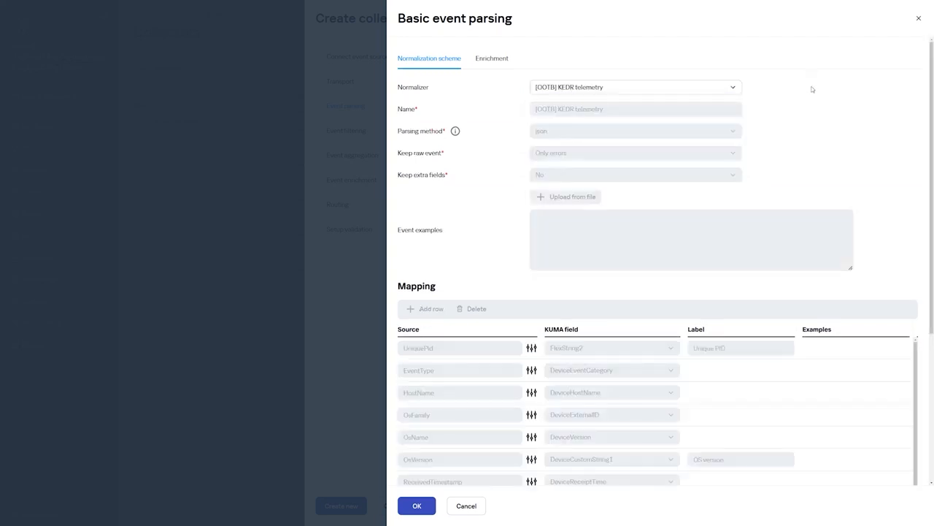
click(420, 510)
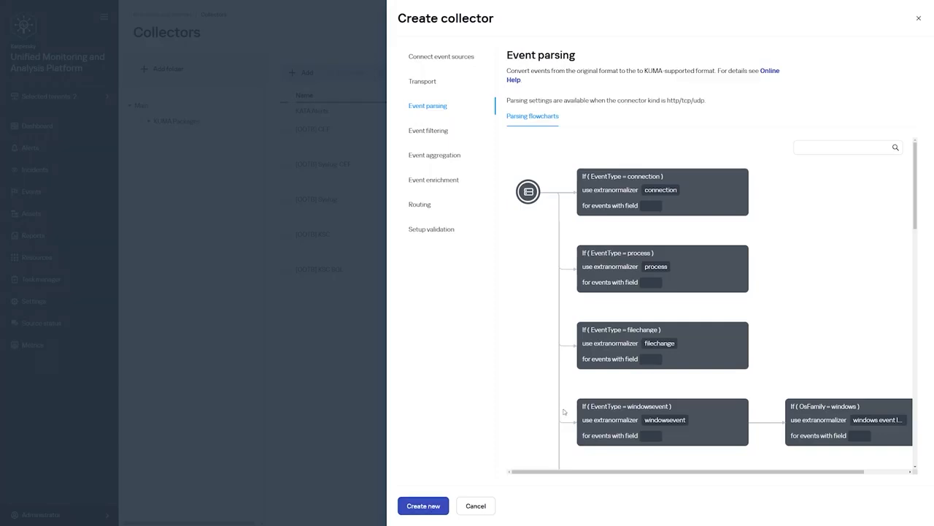
click(422, 207)
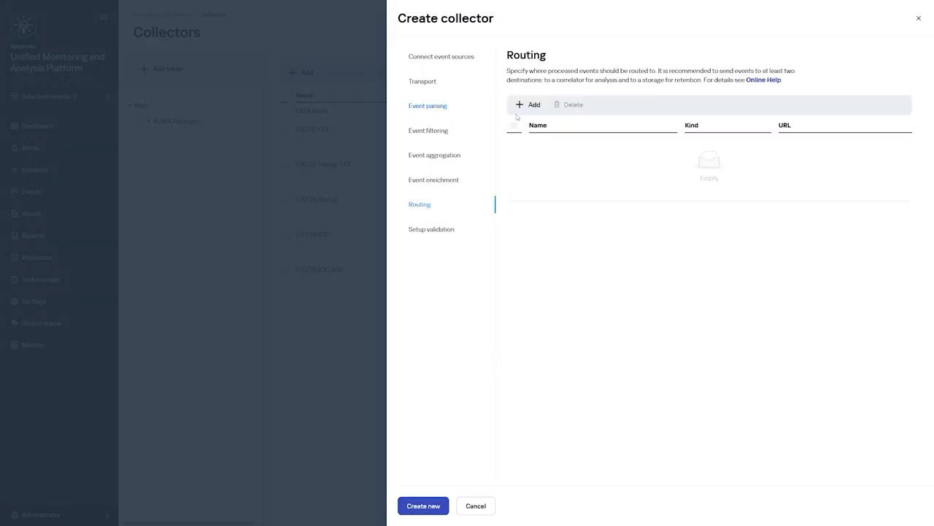
Add the [OOTB] Correlator and [OOTB] Storage destinations to the collector's routing
click(533, 103)
click(561, 89)
click(576, 121)
click(495, 269)
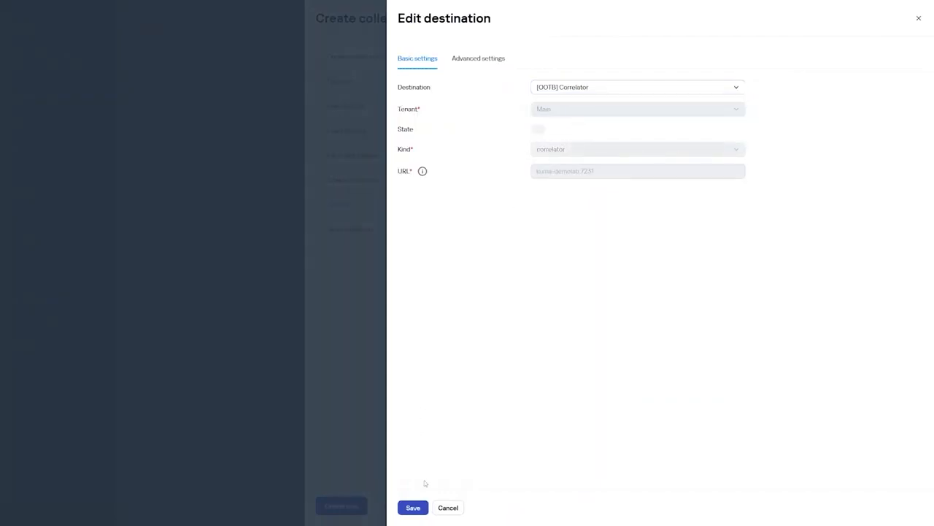
click(416, 514)
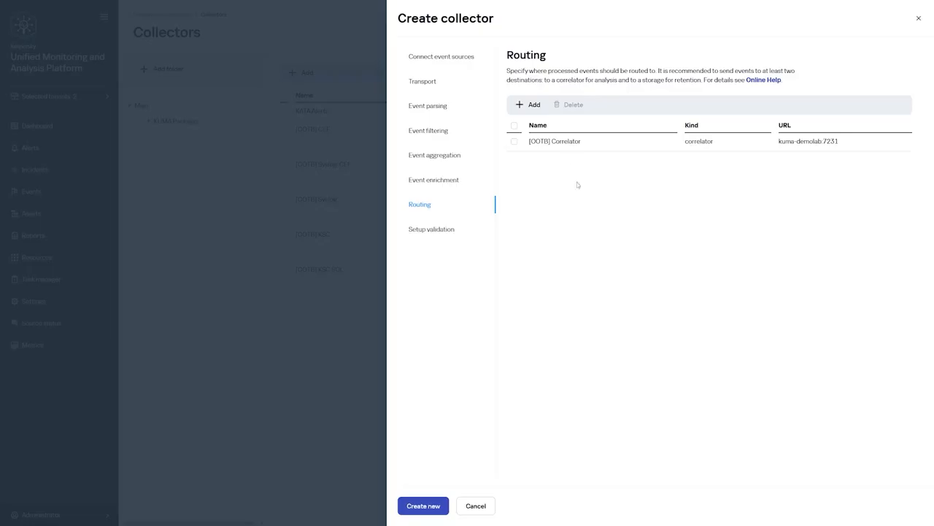
click(533, 108)
click(586, 87)
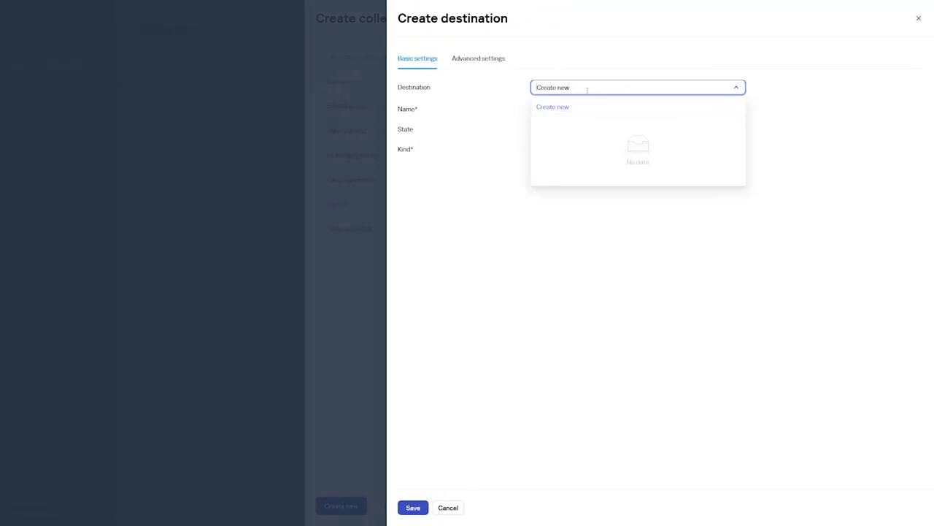
click(584, 150)
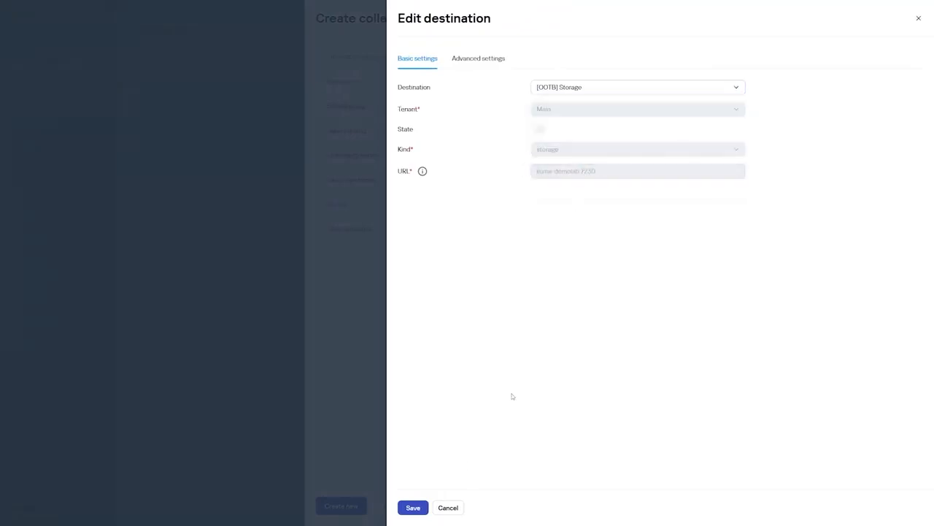
click(413, 508)
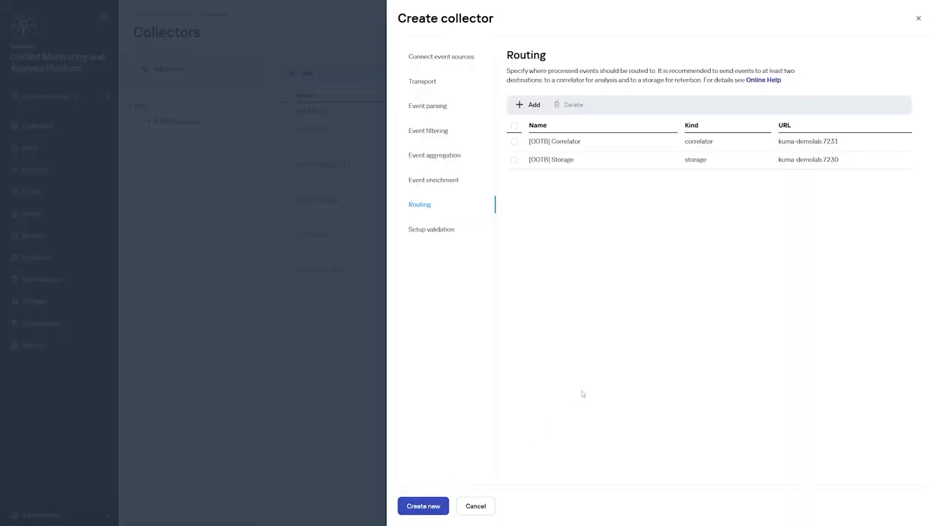
Create and save the collector service, then copy its recommended install command
click(429, 232)
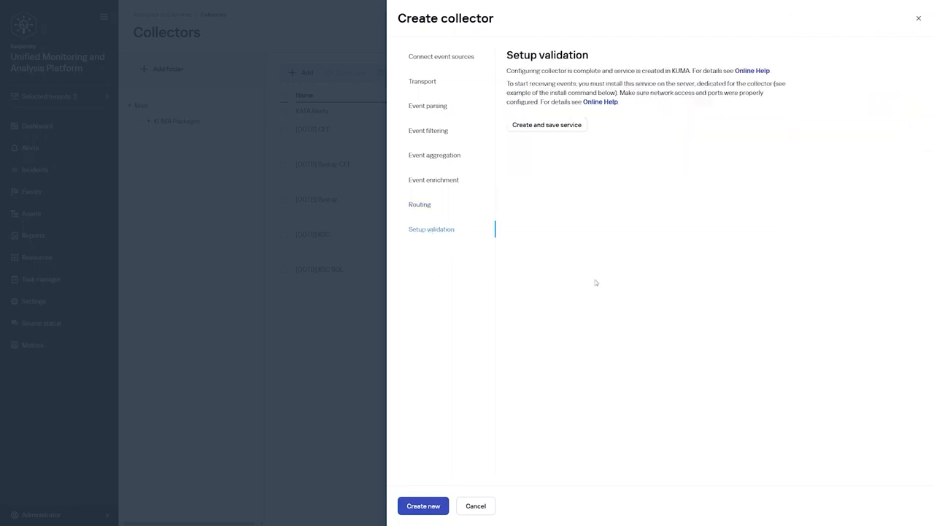
click(555, 129)
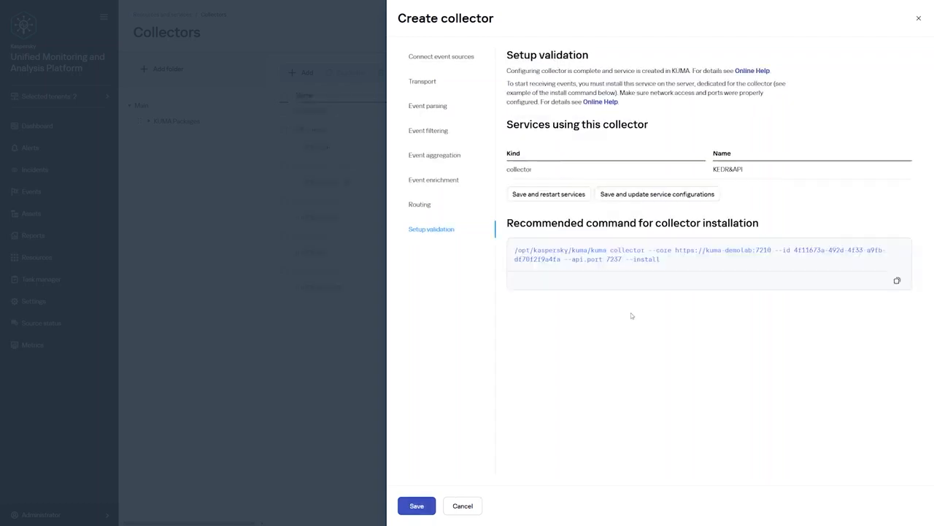
click(897, 281)
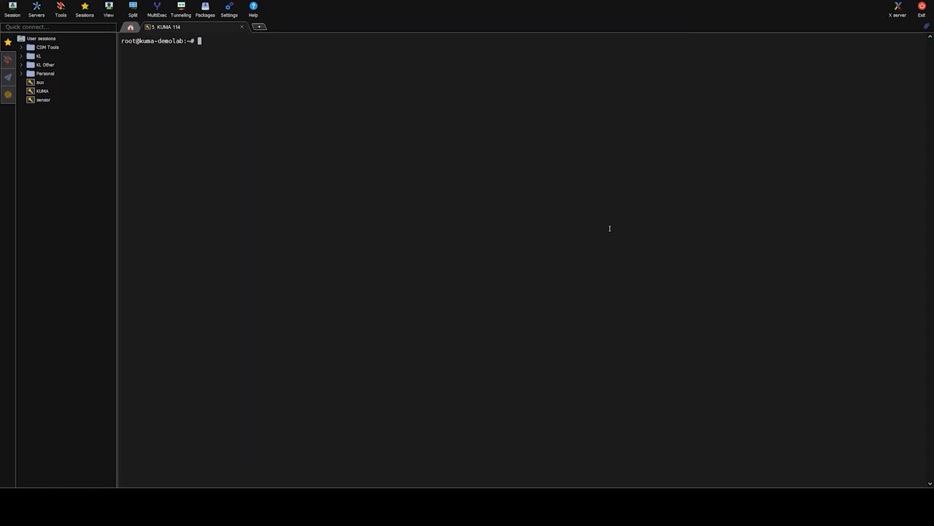
Run the pasted kuma collector install command in MobaXterm, then save the new collector in KUMA
right_click(609, 229)
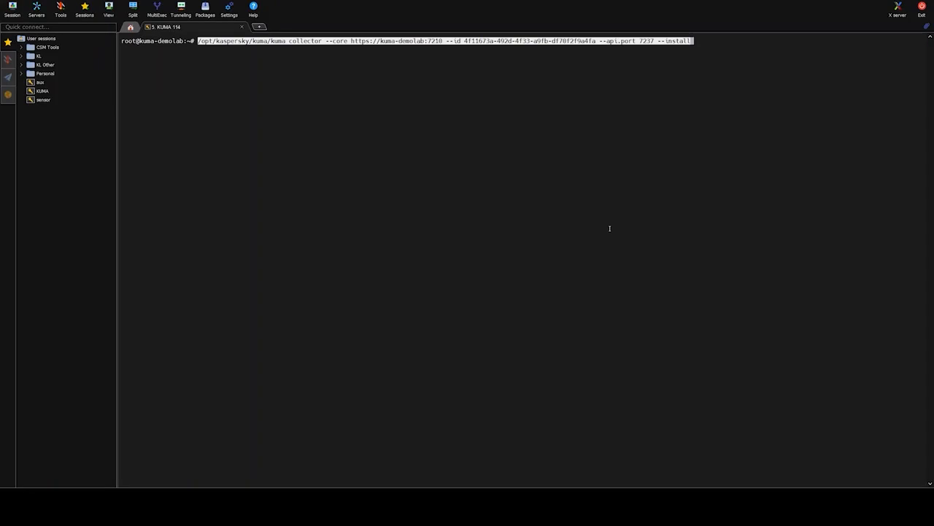
key(Return)
key(Return)
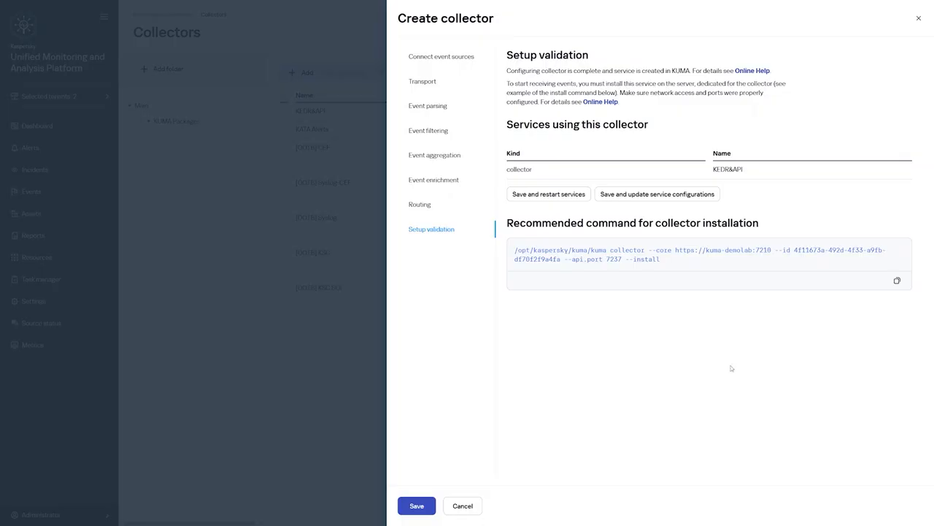
click(421, 505)
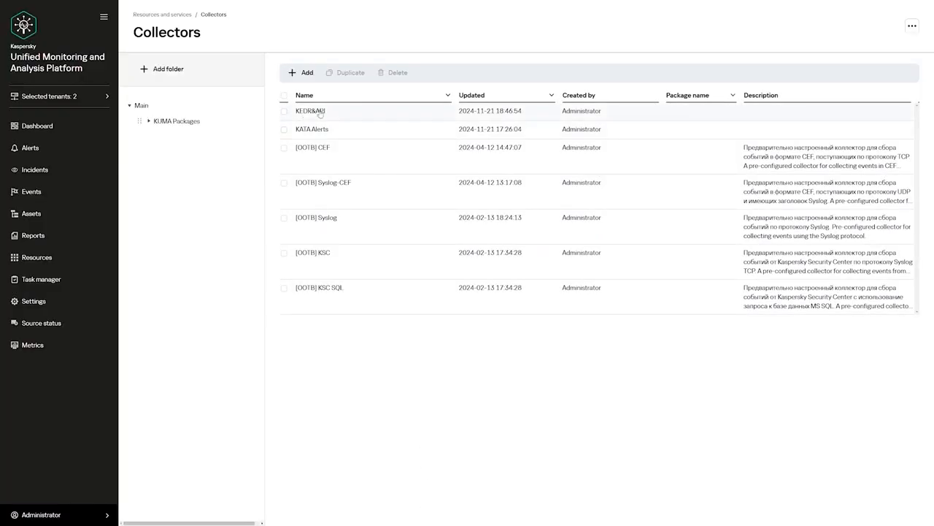
Show the Active services list from the Resources overview
click(38, 257)
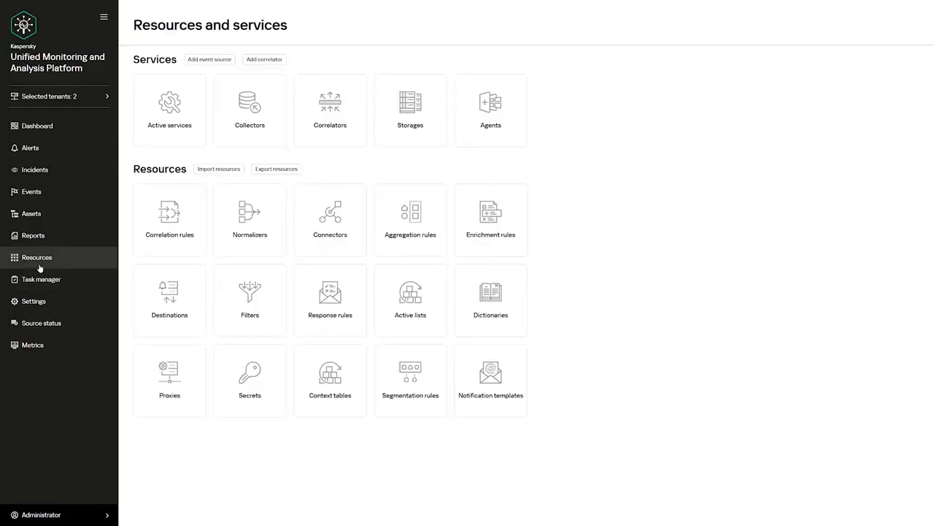
click(180, 116)
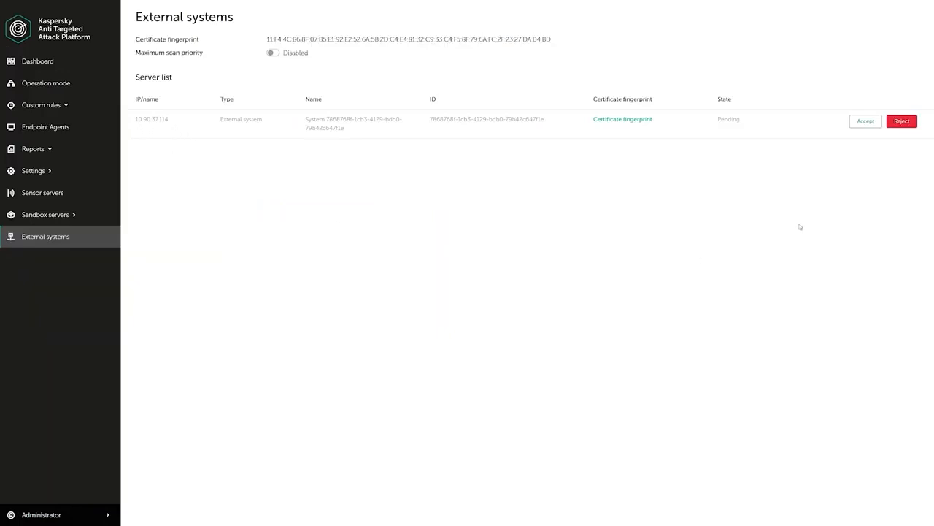
Accept the pending KUMA system, rename it KEDR-API-KUMA, then select the KEDR&API collector service
click(870, 123)
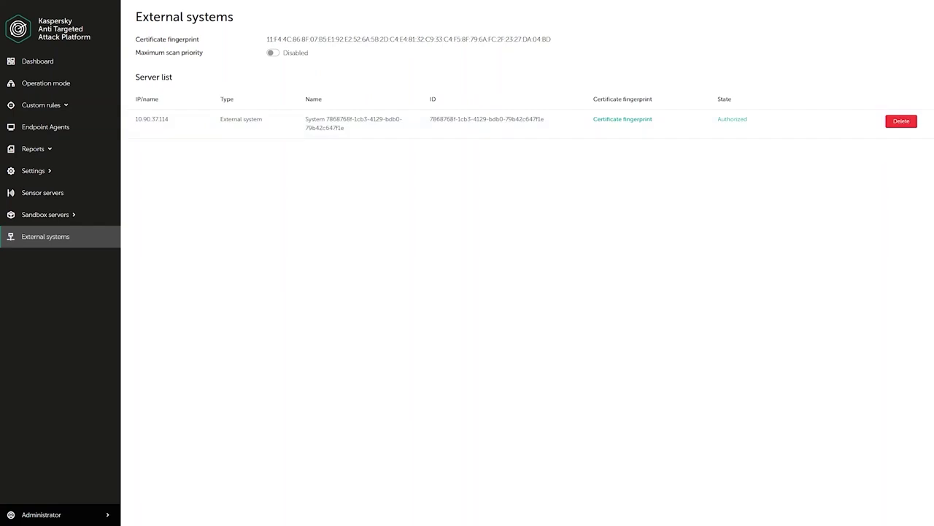
click(348, 130)
click(381, 261)
key(ctrl+a)
key(ctrl+v)
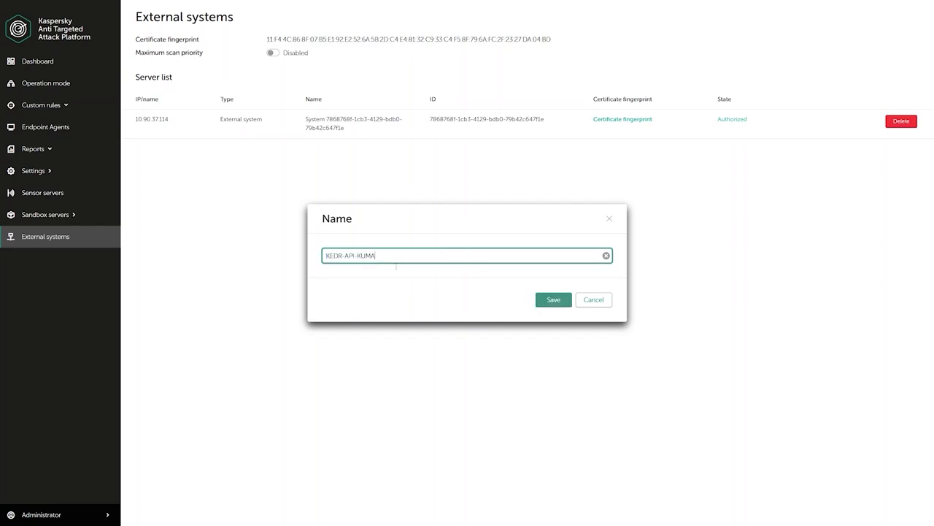
click(553, 300)
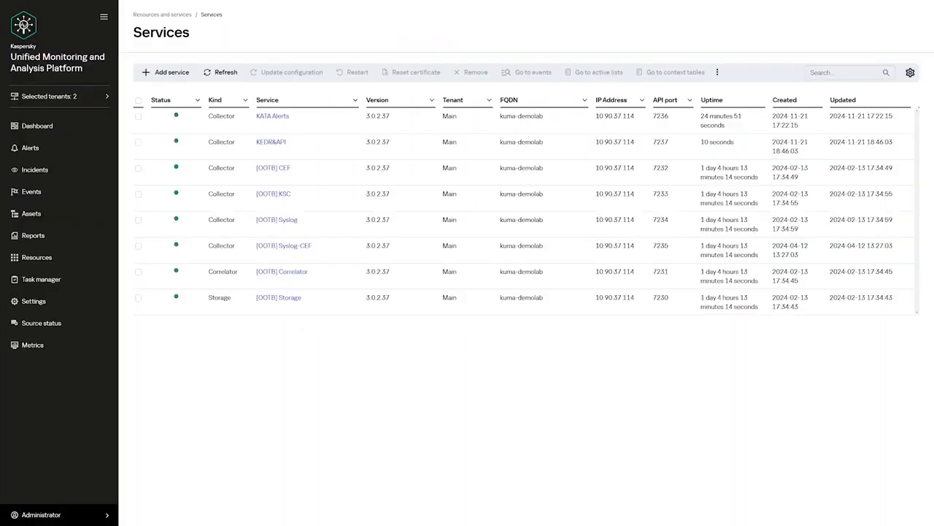
click(138, 143)
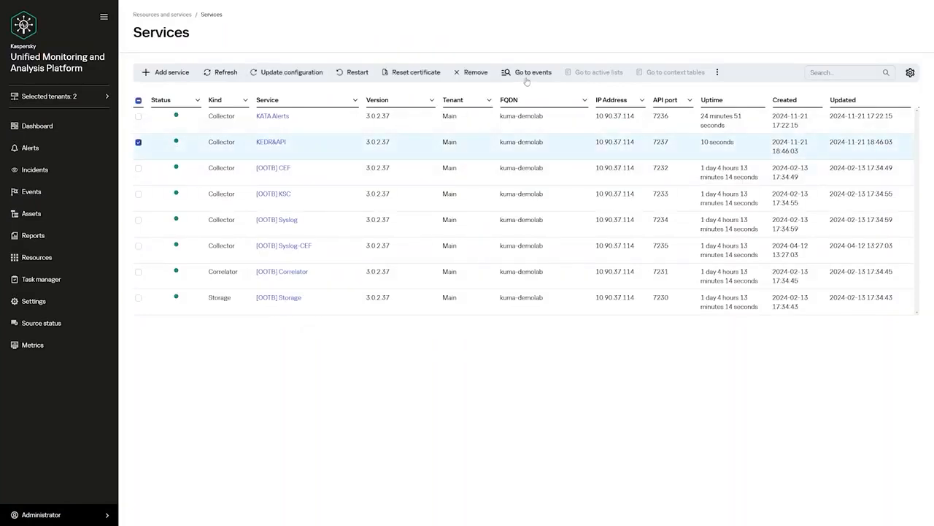